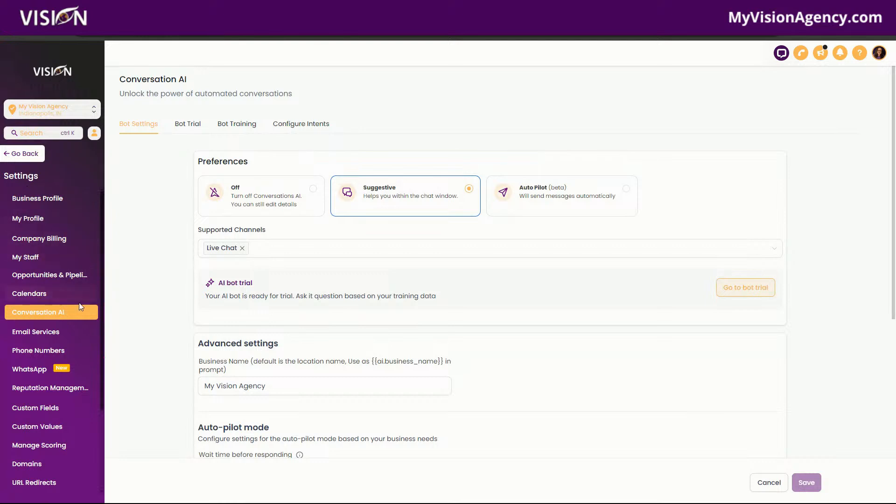
Step: Review the opportunity options, the pipelines list and the calendar settings, and return to the Conversation AI settings
click(65, 277)
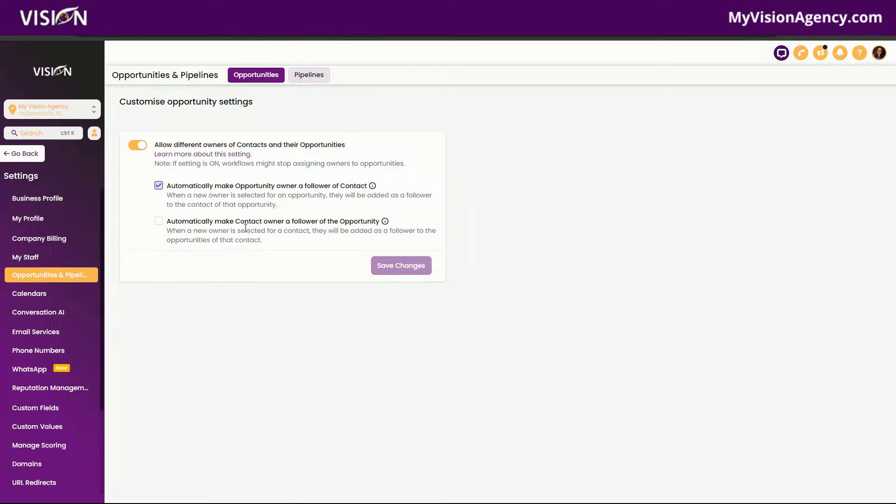
click(309, 77)
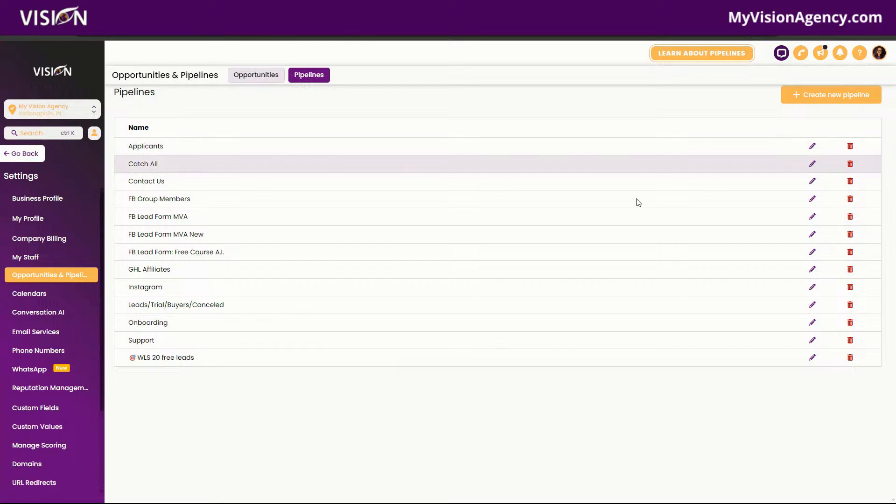
click(47, 298)
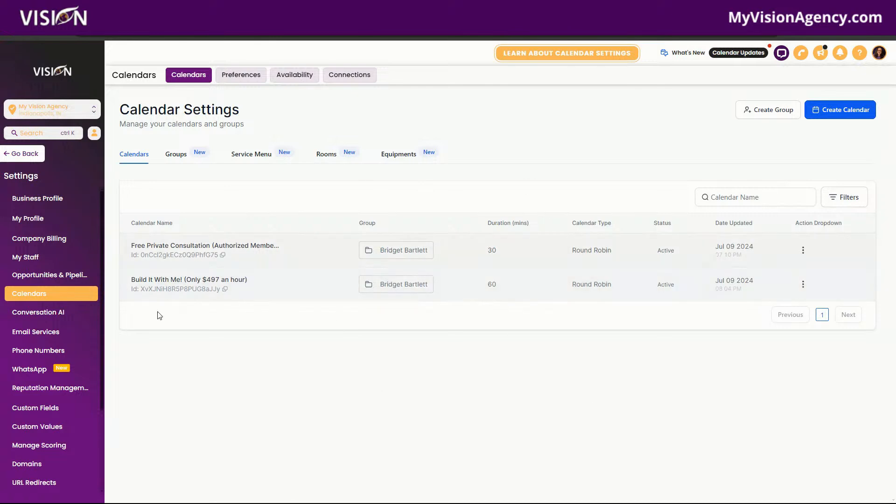
click(31, 317)
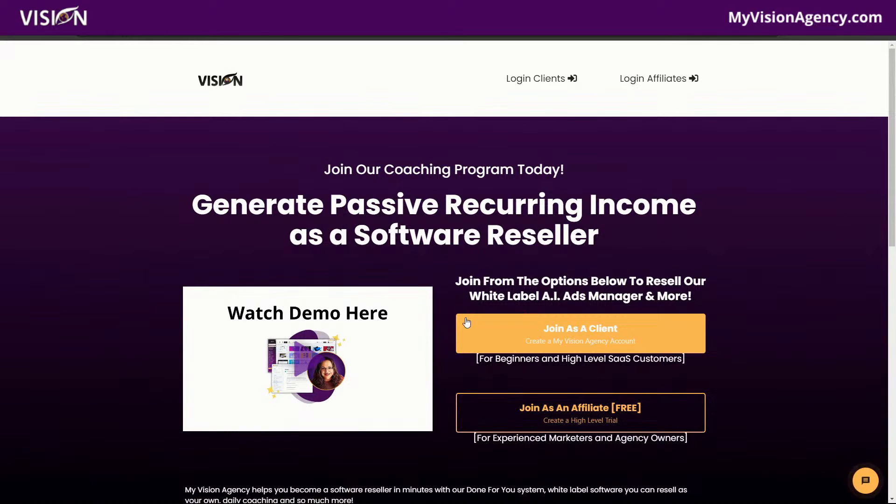
scroll(788, 320, down, 2)
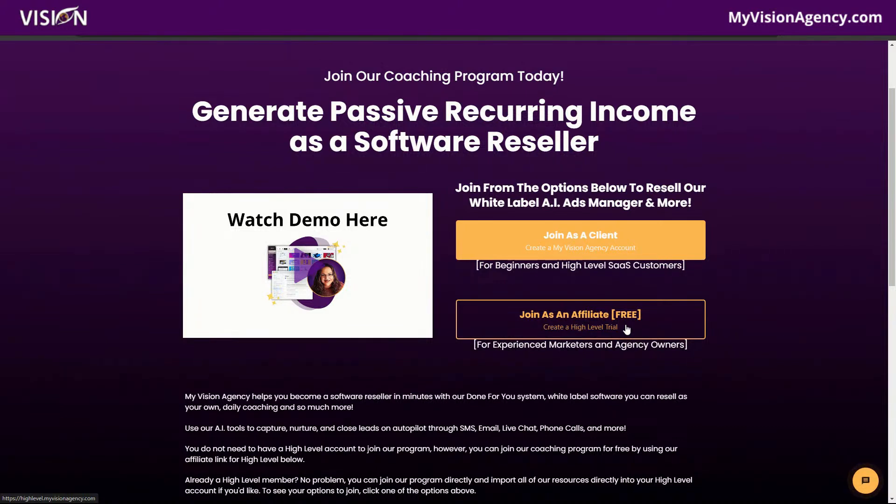
scroll(747, 294, up, 1)
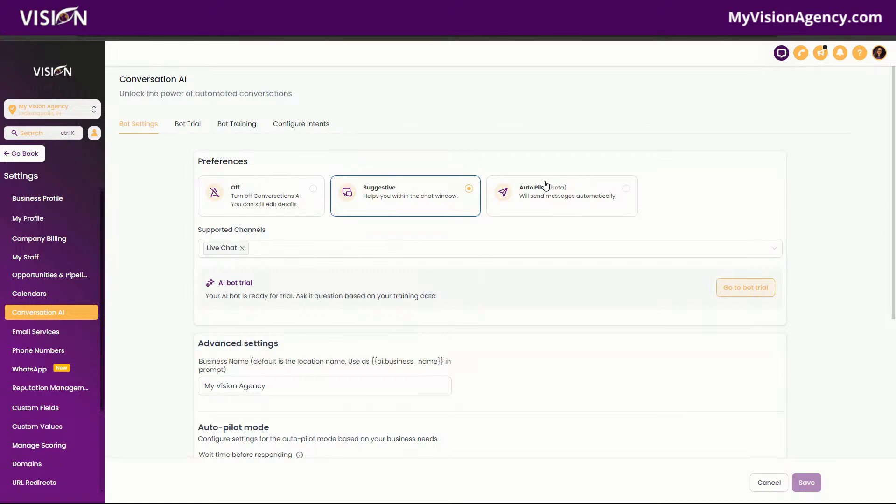
Step: Examine the channels the bot can support and the business name under the advanced settings
click(269, 254)
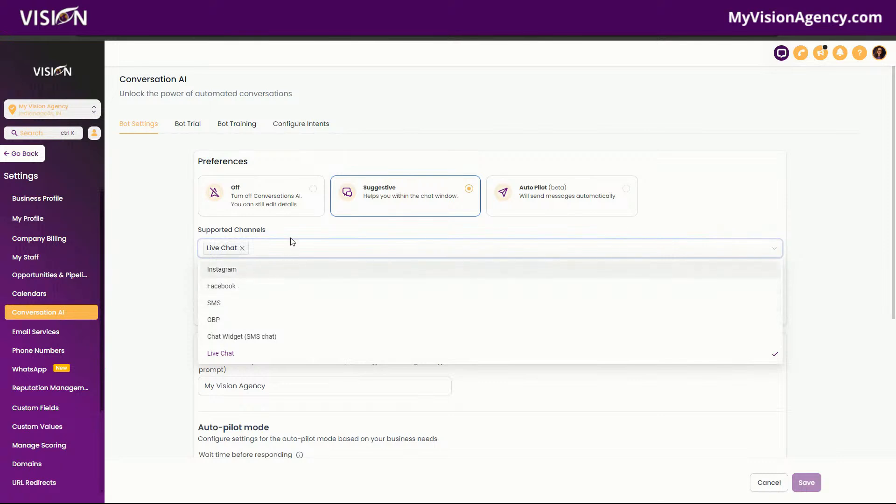
click(308, 230)
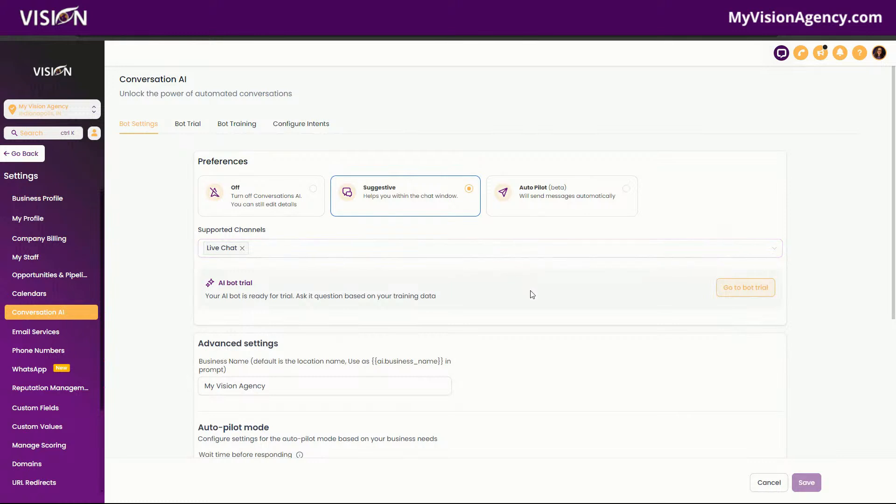
scroll(438, 328, down, 2)
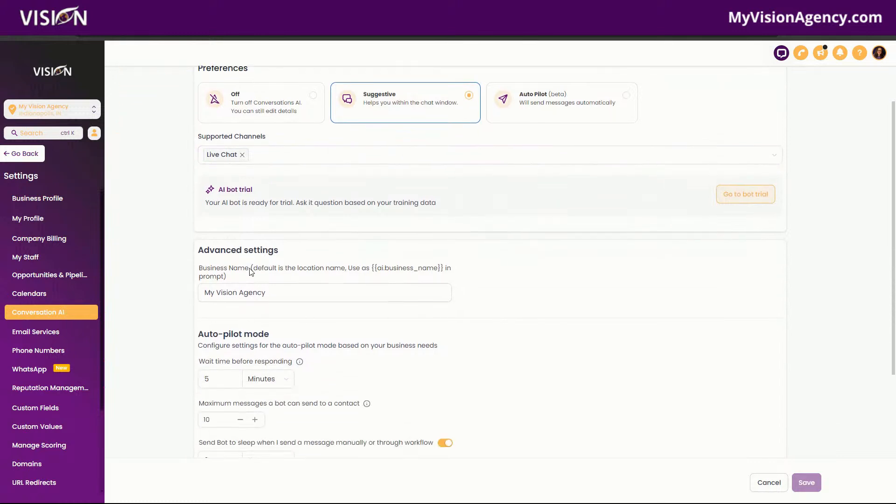
click(201, 296)
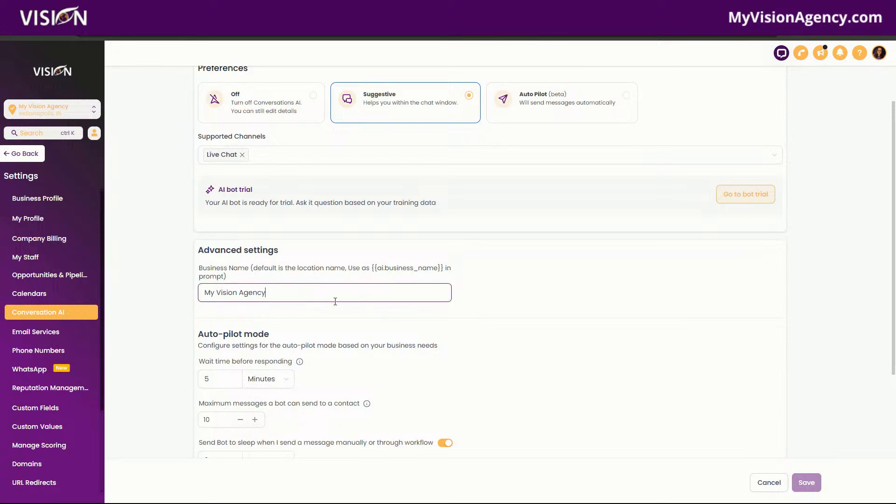
drag(348, 300, 109, 298)
scroll(394, 352, down, 3)
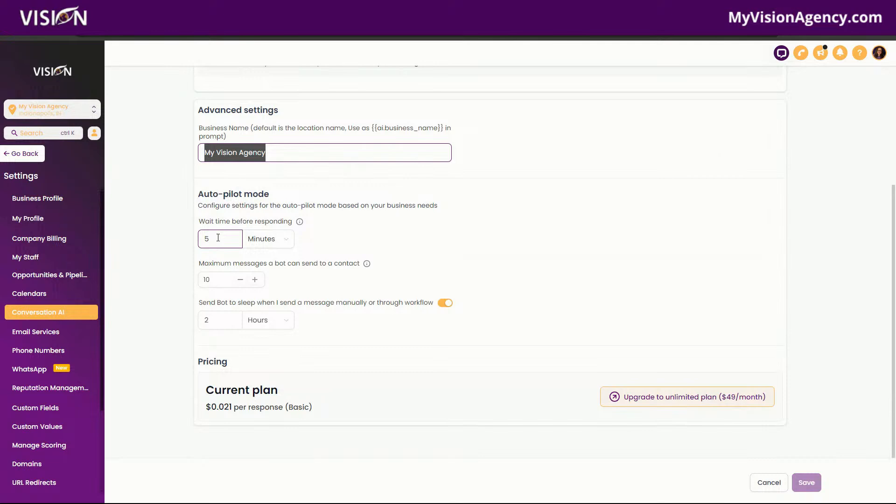
Step: Set the auto-pilot wait time before responding to 45 seconds
drag(218, 238, 200, 239)
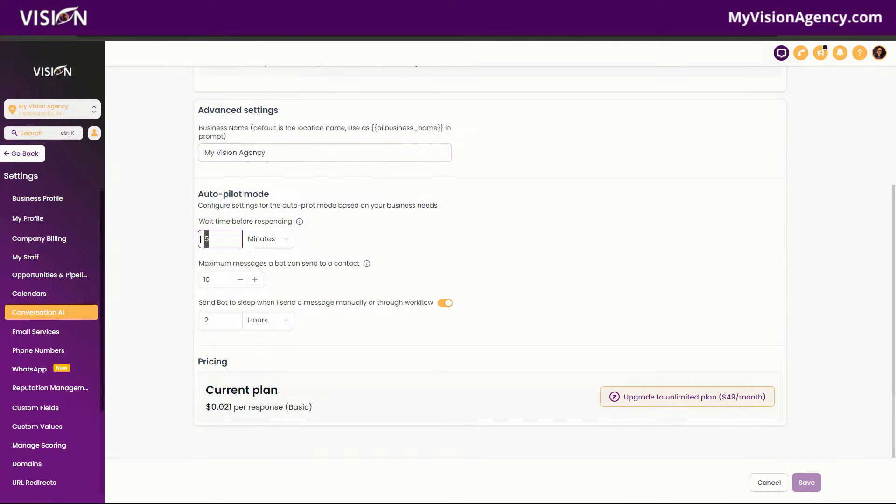
text(1)
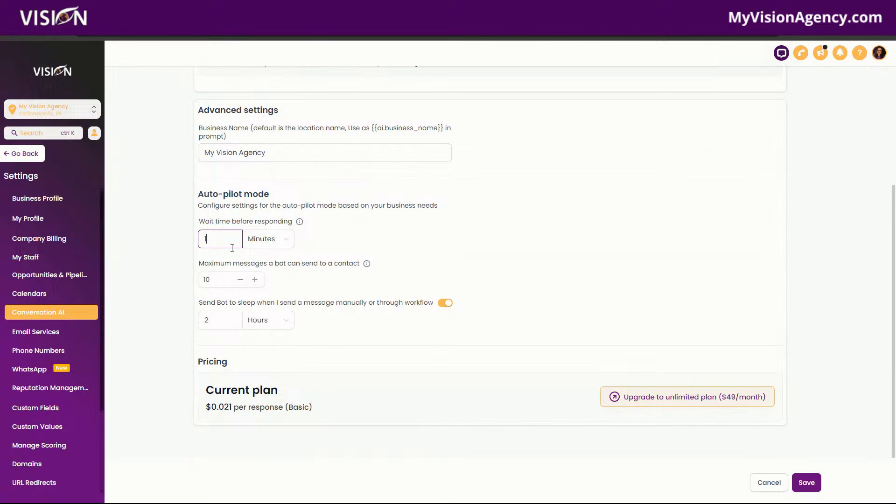
double_click(204, 239)
click(272, 244)
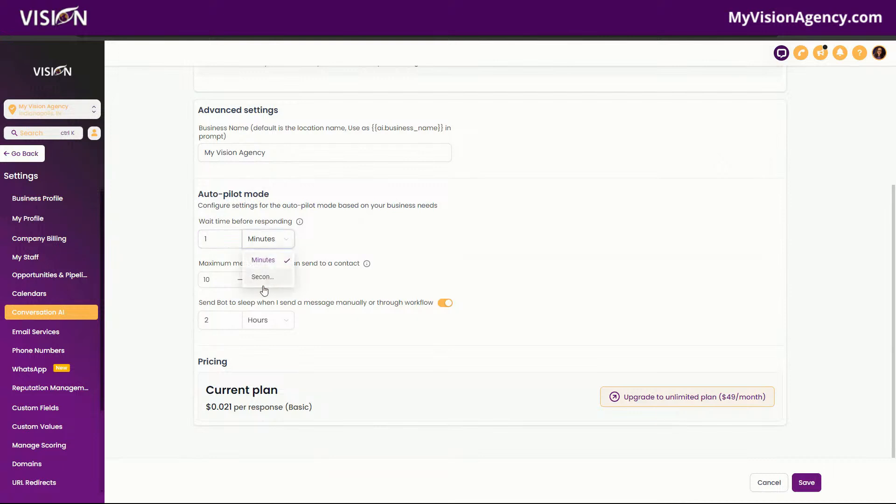
click(262, 278)
click(203, 237)
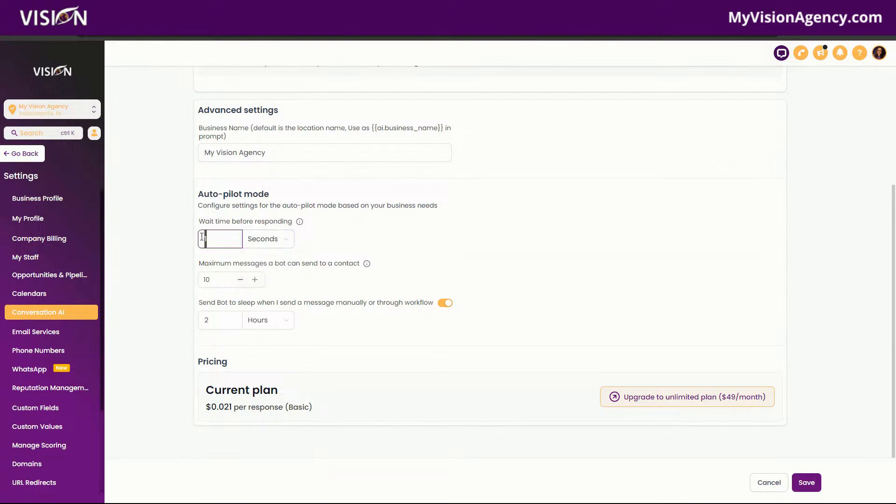
text(45)
click(411, 245)
Step: Lower the maximum number of messages the bot can send to a contact to 7
drag(196, 263, 370, 272)
click(404, 285)
click(241, 281)
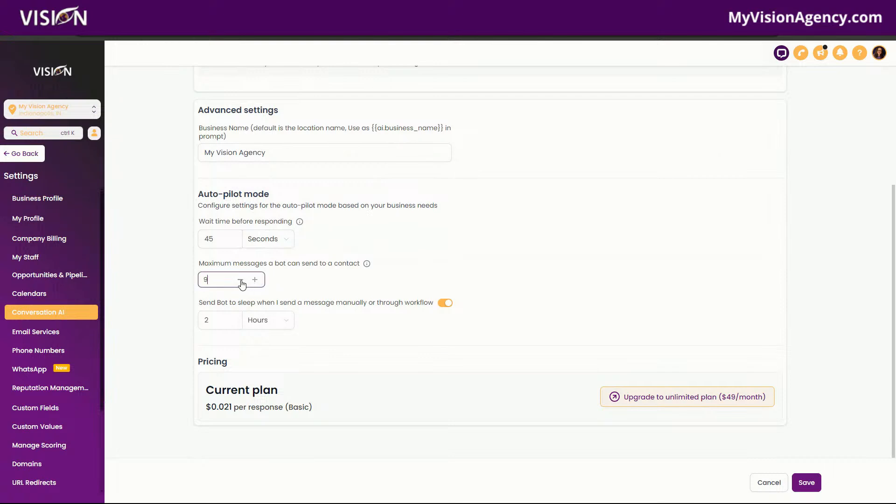
click(240, 281)
Step: Switch the option that sends the bot to sleep after manual or workflow messages off and back on
drag(199, 304, 436, 309)
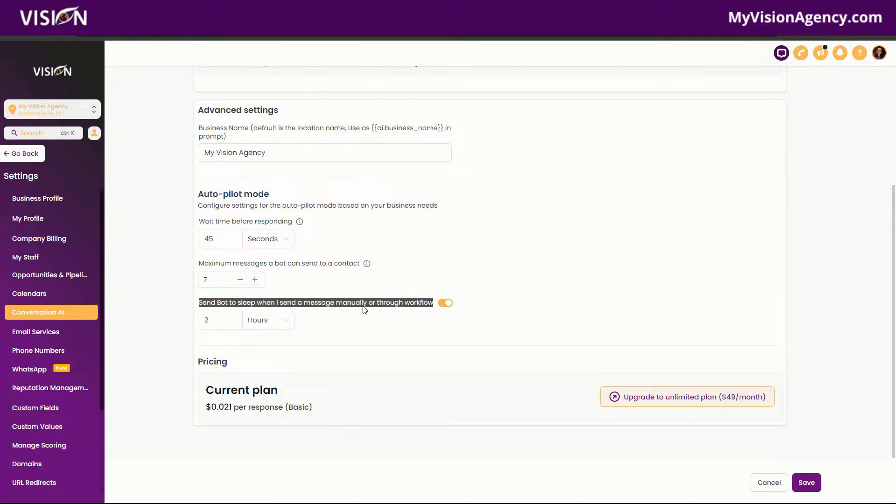
click(446, 304)
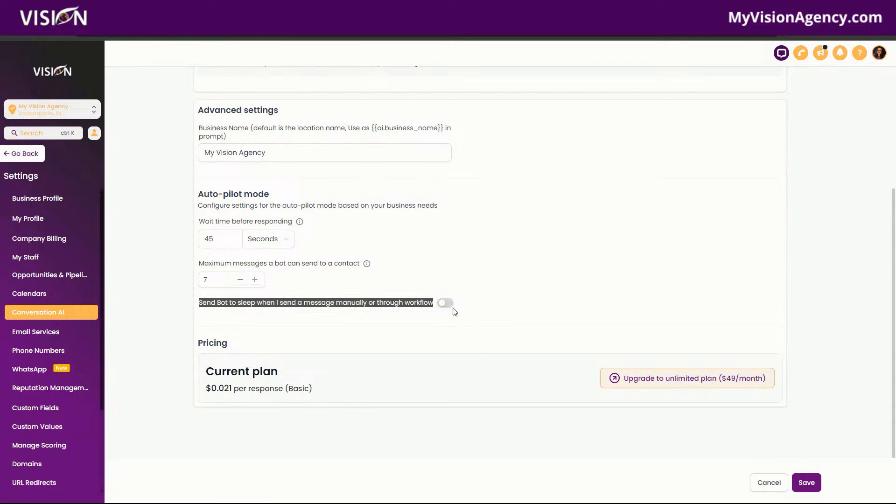
click(446, 304)
click(228, 322)
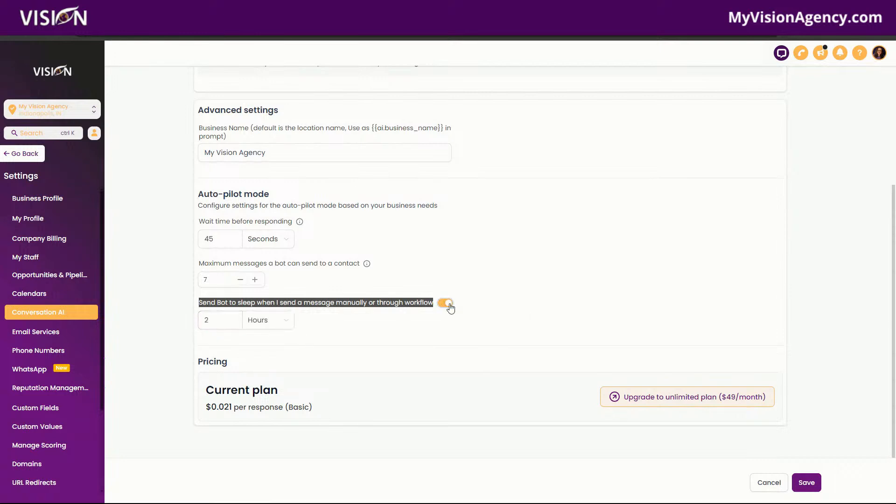
click(210, 321)
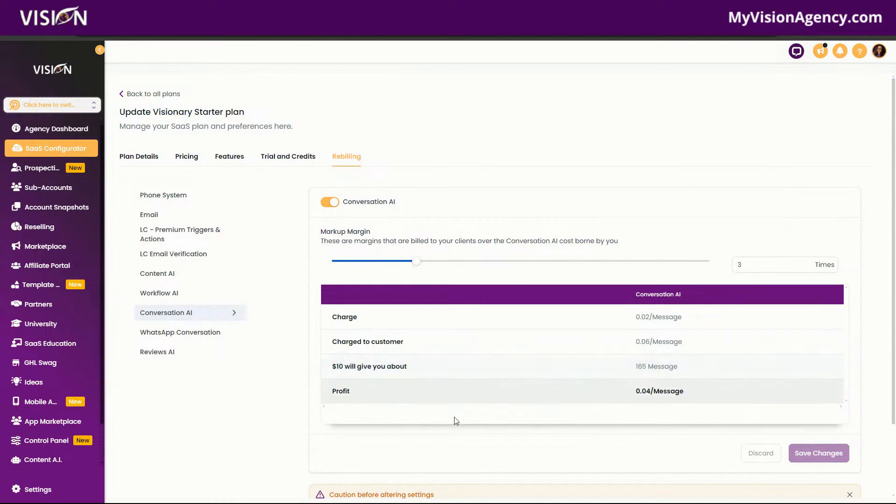
Step: Examine the Conversation AI markup margin, customer charge and profit in the Visionary Starter plan's rebilling settings
scroll(648, 426, down, 2)
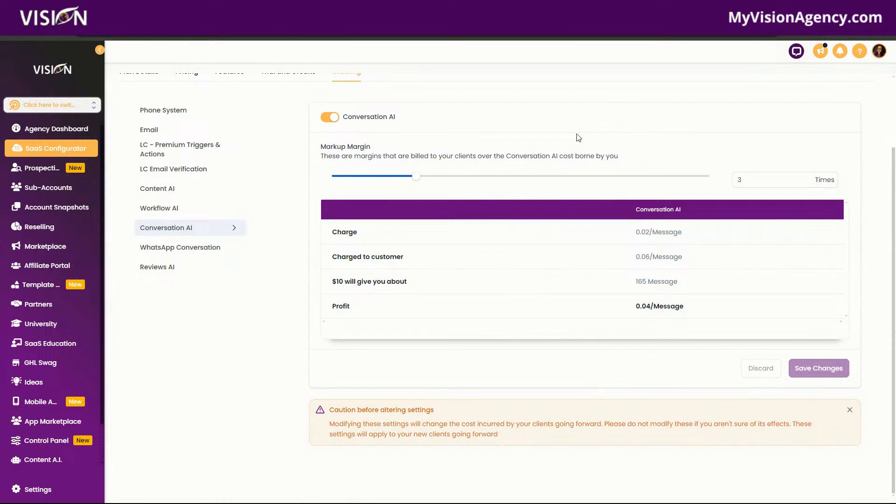
click(742, 179)
click(376, 8)
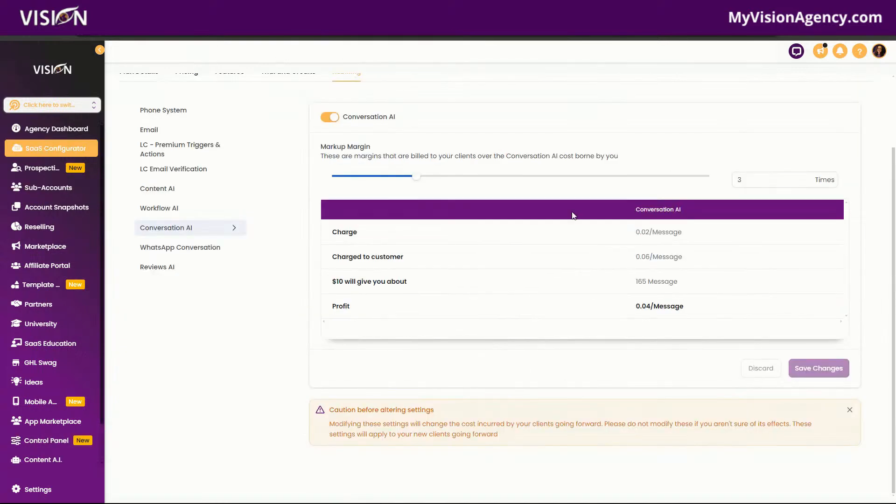
scroll(503, 357, up, 2)
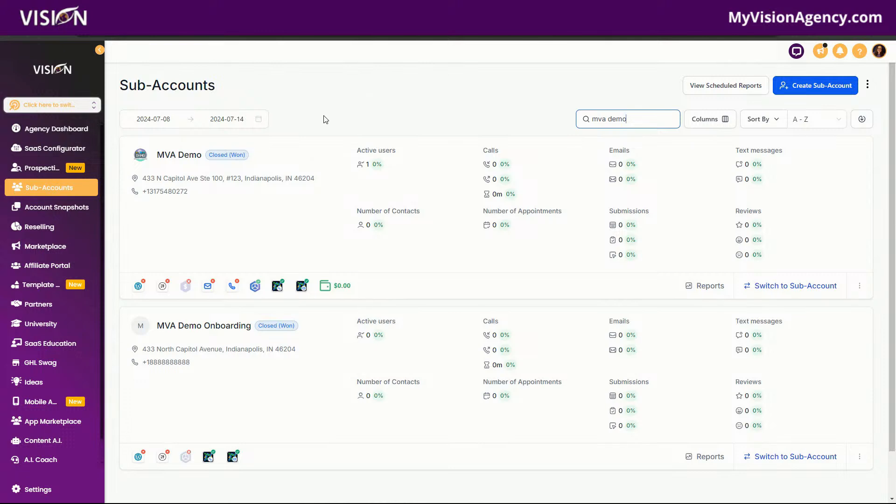
Step: Open the details of the MVA Demo sub-account and review its reselling offers
click(860, 285)
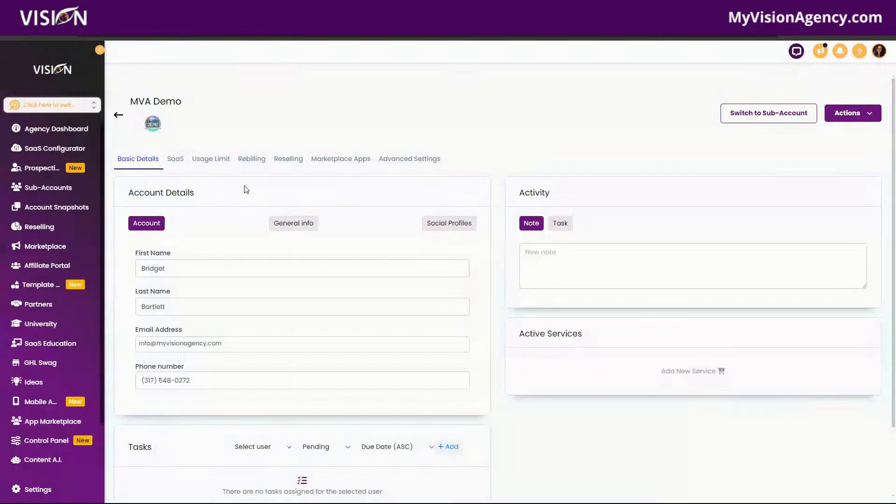
click(288, 160)
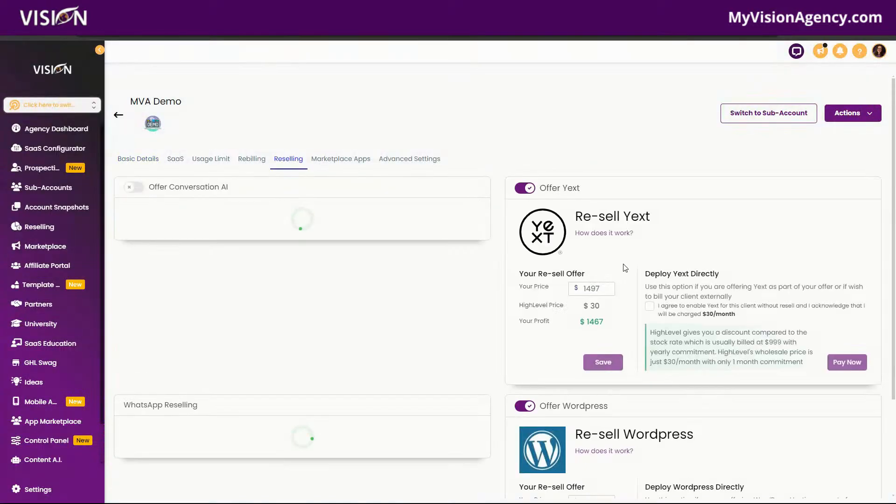
scroll(698, 275, down, 3)
scroll(699, 275, down, 1)
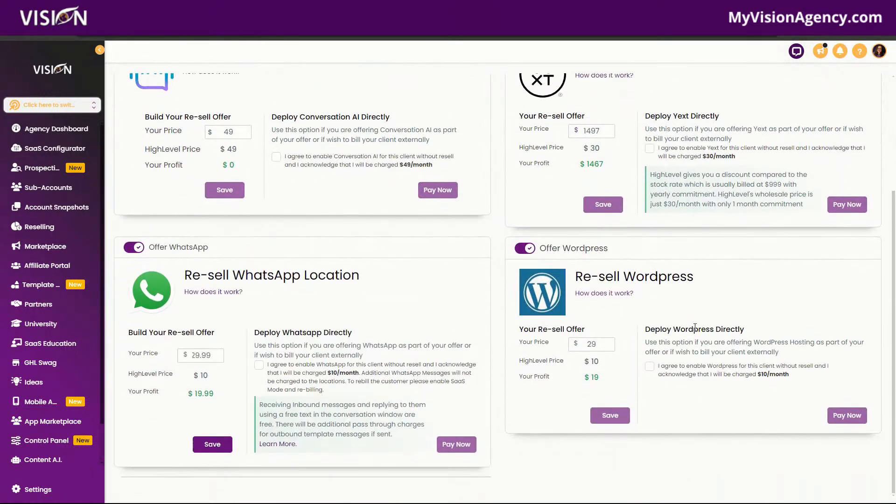
Step: In the sub-account's rebilling settings, try enabling Conversation AI rebilling and adjusting its rebill amount, and switch it off again
scroll(696, 325, up, 5)
click(255, 161)
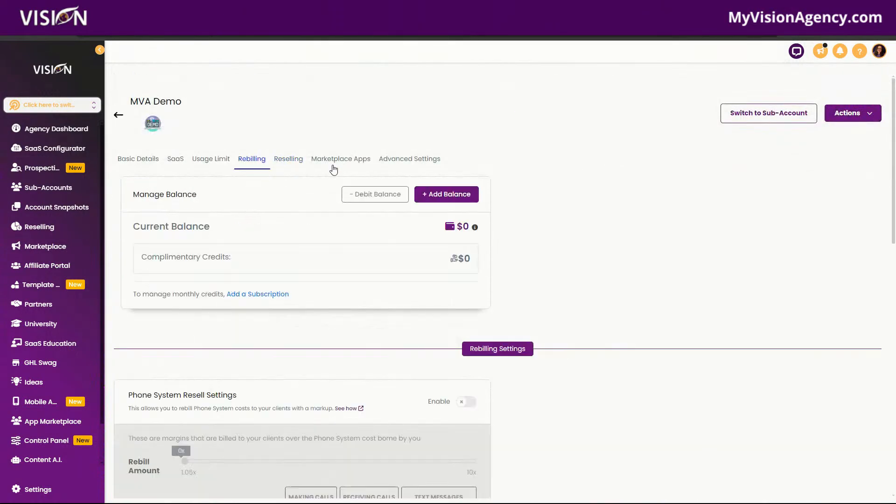
scroll(620, 256, down, 15)
scroll(691, 283, down, 10)
scroll(680, 303, up, 5)
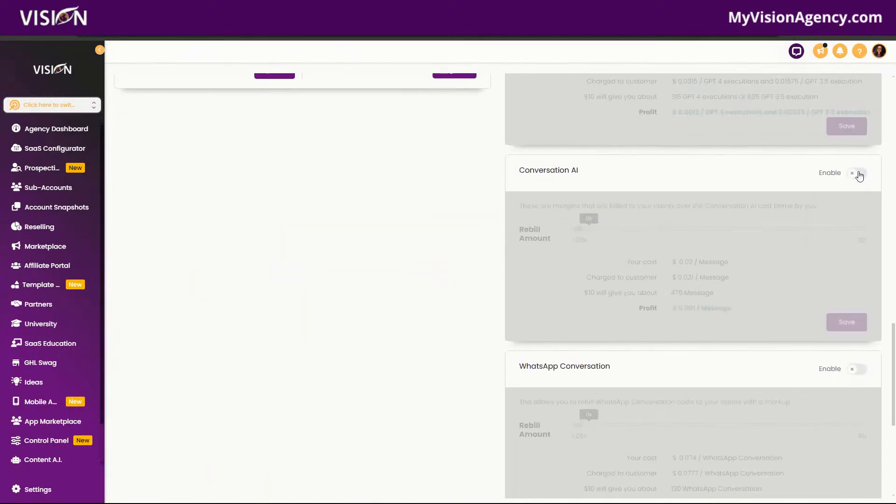
click(858, 174)
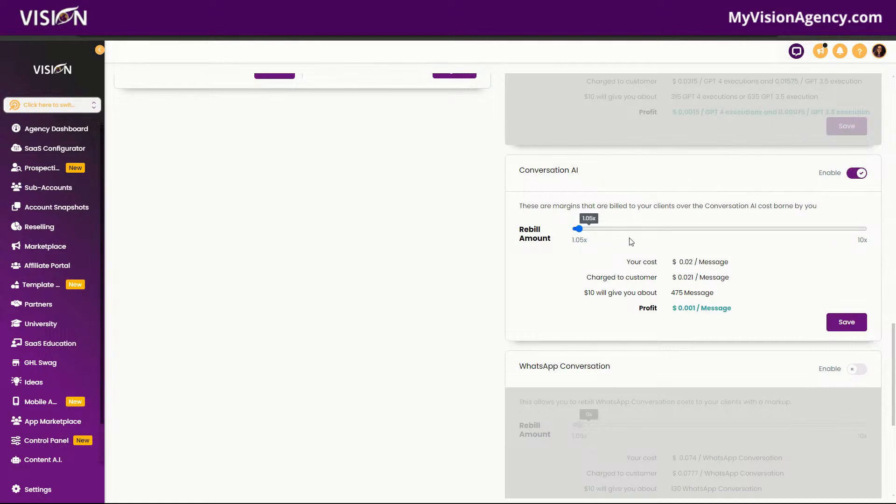
mouse_move(579, 229)
mouse_down()
mouse_move(730, 239)
mouse_move(569, 238)
mouse_up()
click(851, 176)
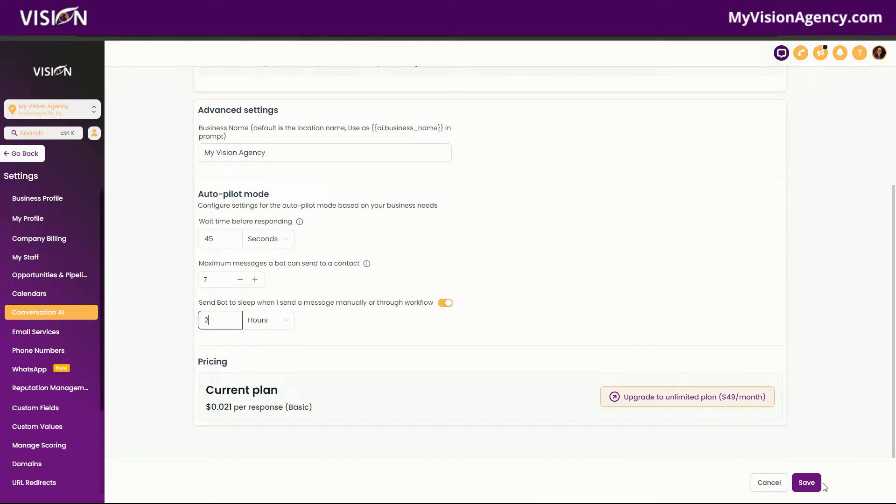
Step: Save the changed Conversation AI bot settings for My Vision Agency
click(807, 486)
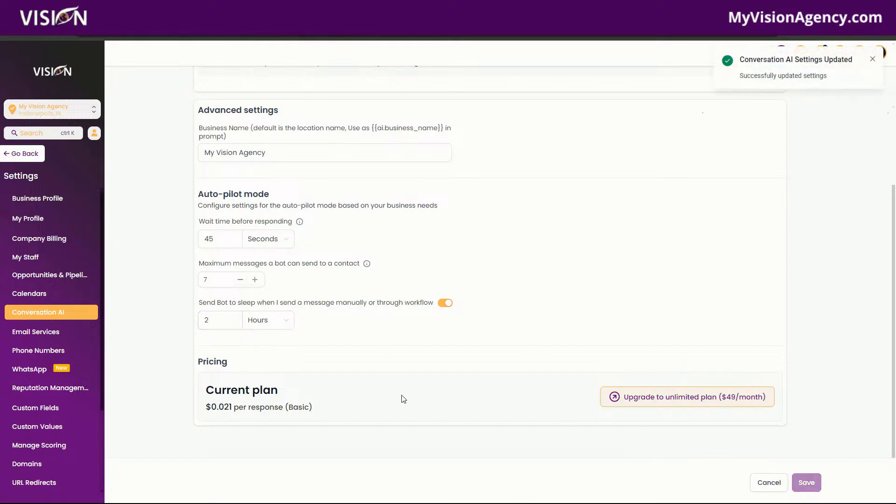
Step: View the bot trial chat and the bot training web crawler, and open the crawled site help.myvisionagency.com
click(186, 127)
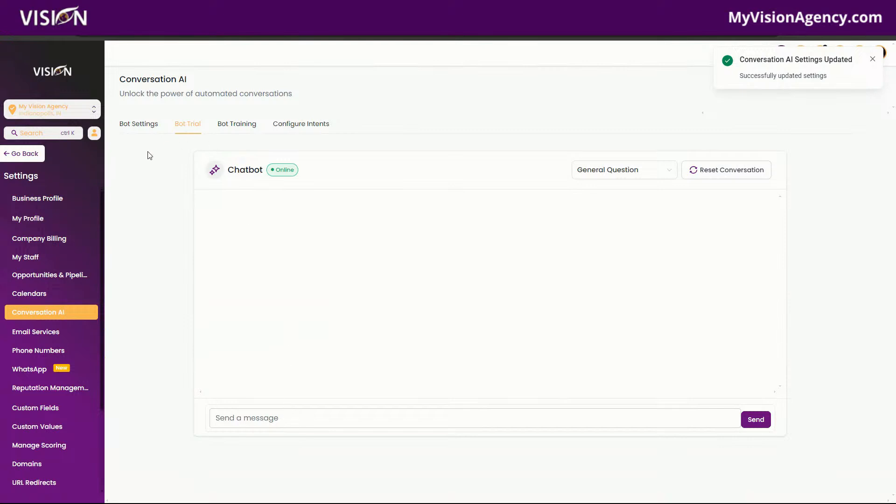
click(251, 129)
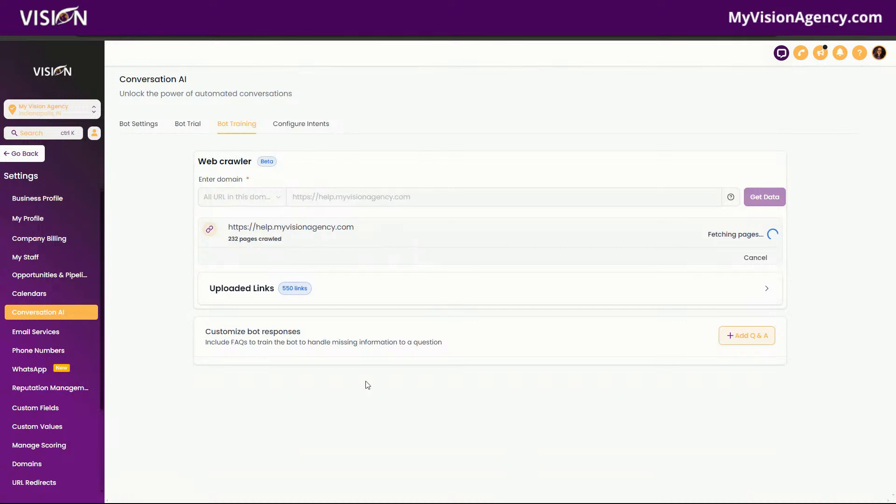
drag(257, 229, 359, 228)
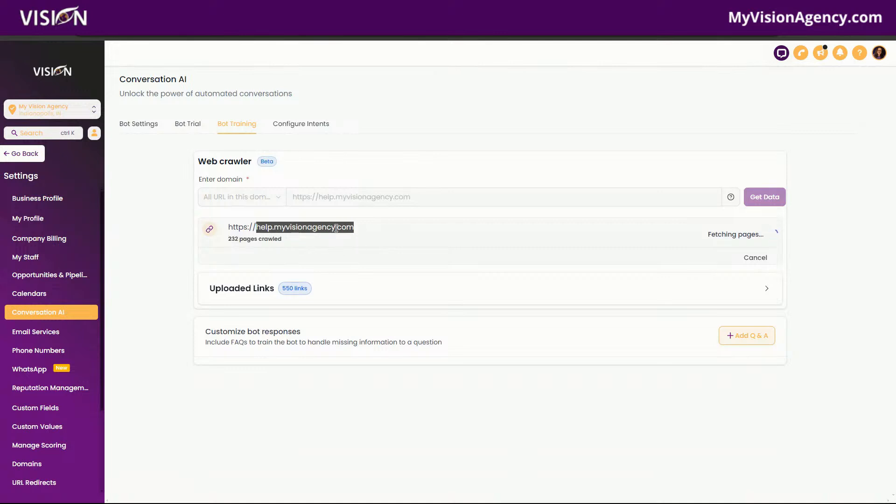
right_click(342, 230)
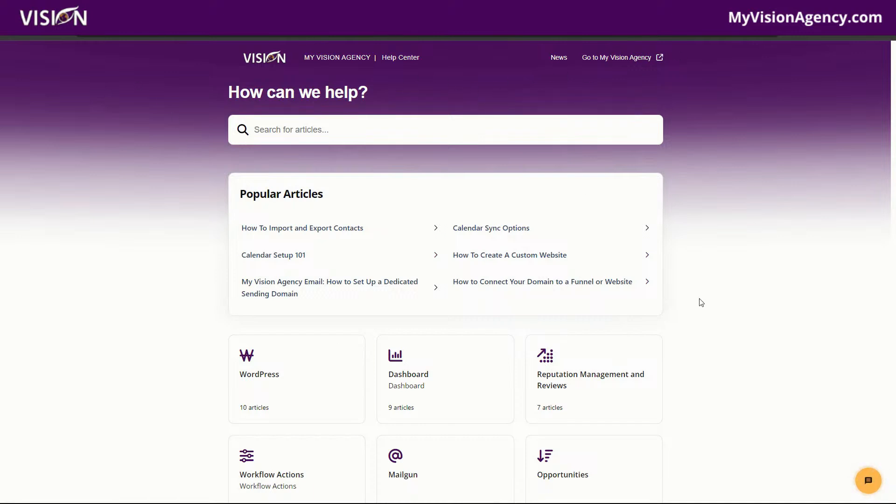
Step: Look over the help center site, and expand the bot training's uploaded links to review the trained pages
scroll(695, 296, down, 4)
scroll(696, 313, up, 4)
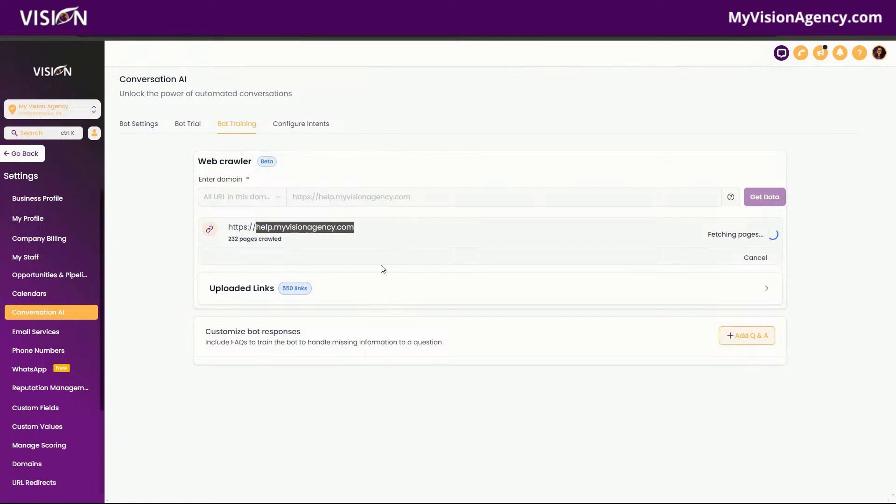
click(761, 289)
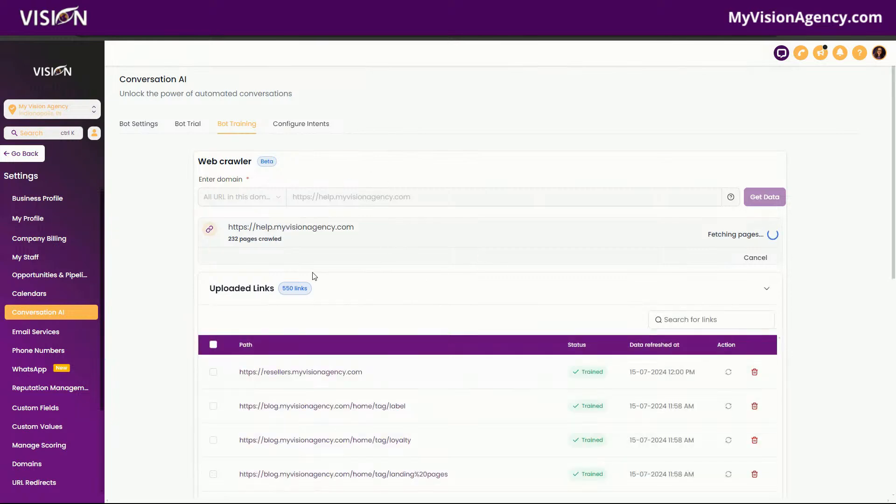
scroll(461, 348, down, 1)
scroll(460, 348, down, 5)
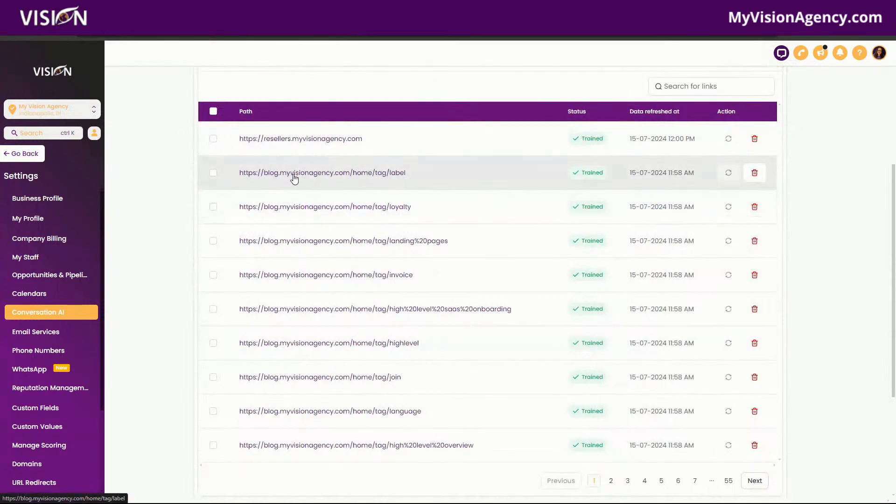
scroll(366, 226, up, 4)
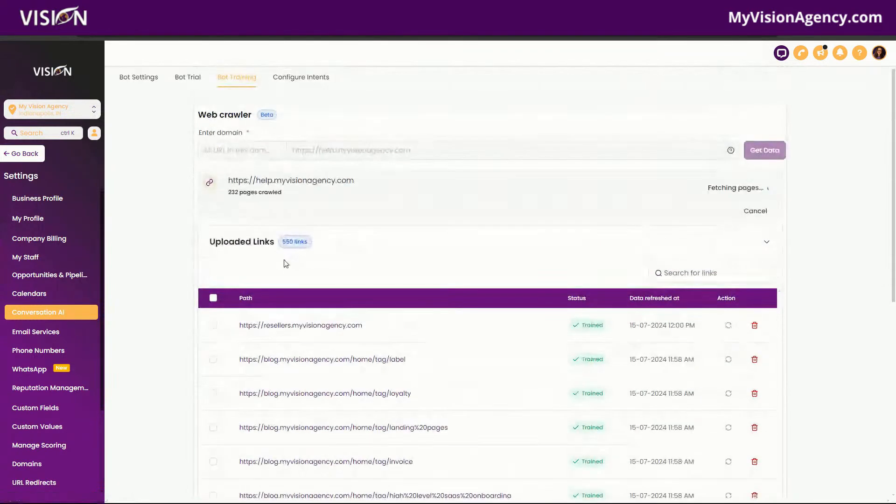
scroll(398, 306, down, 2)
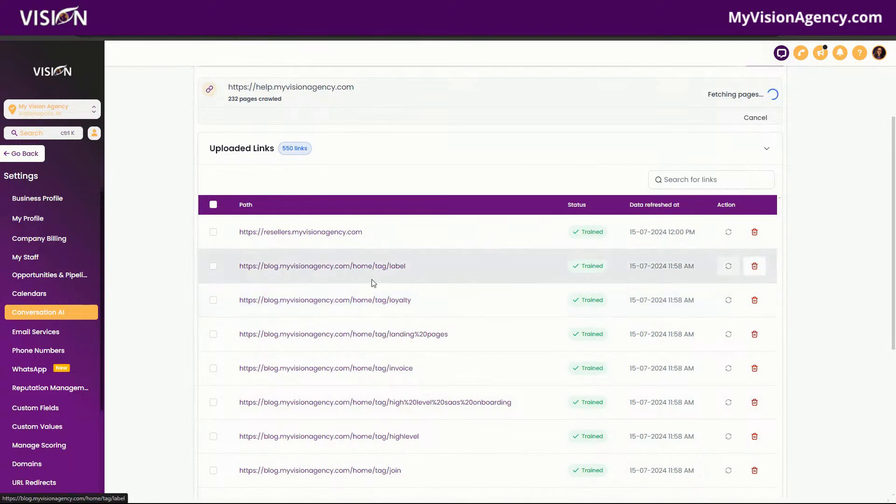
drag(407, 267, 238, 268)
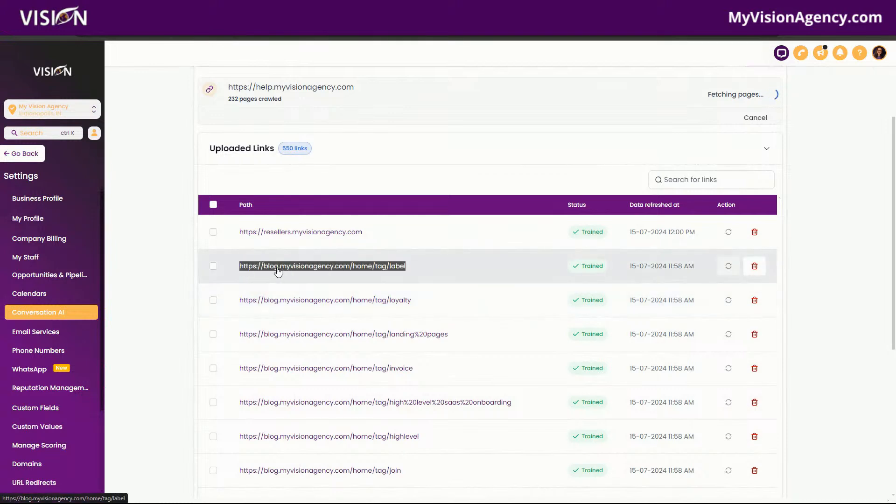
right_click(277, 269)
click(317, 279)
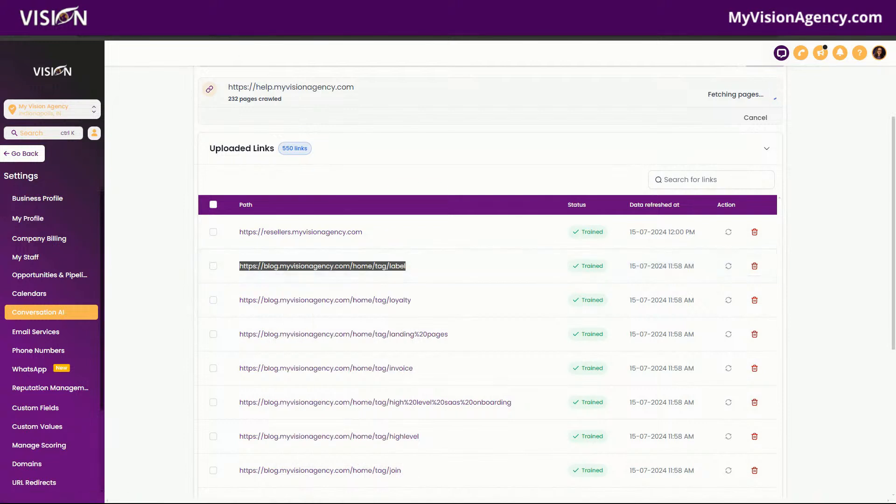
click(201, 7)
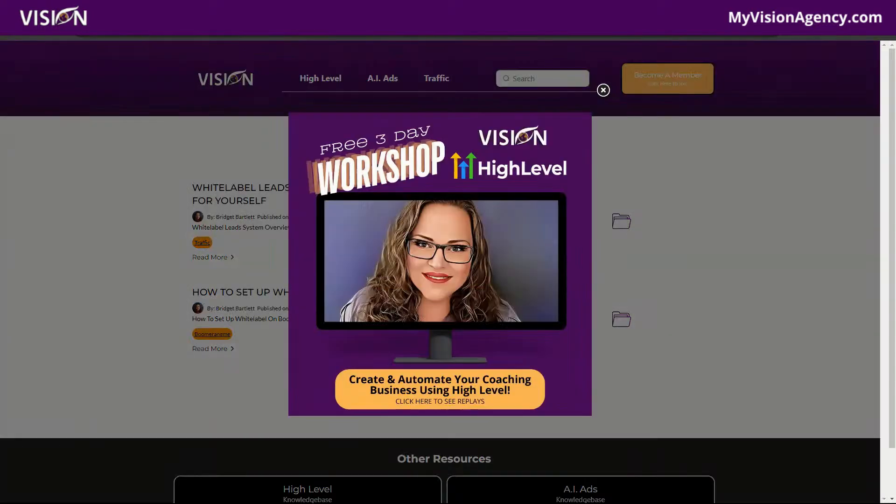
click(70, 7)
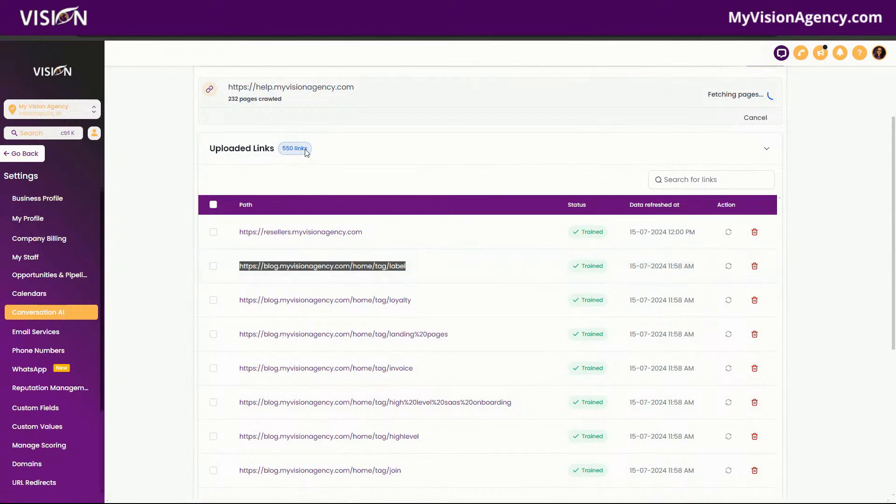
scroll(330, 153, up, 3)
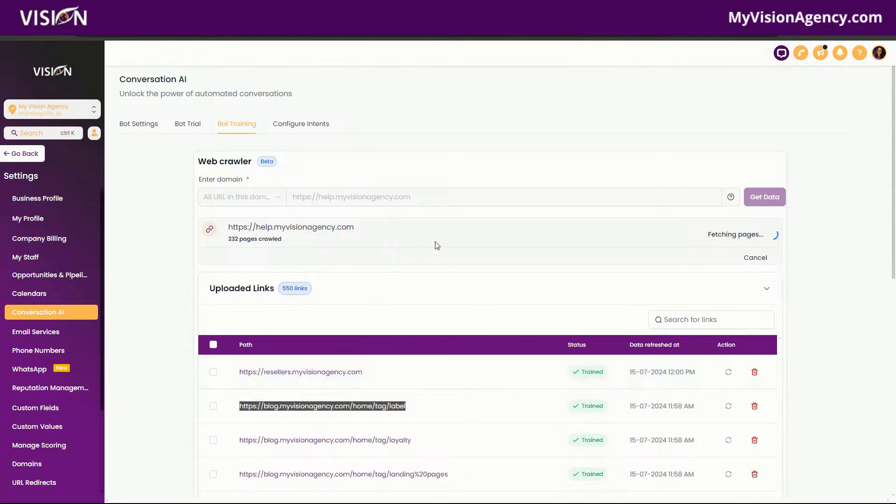
scroll(441, 371, down, 5)
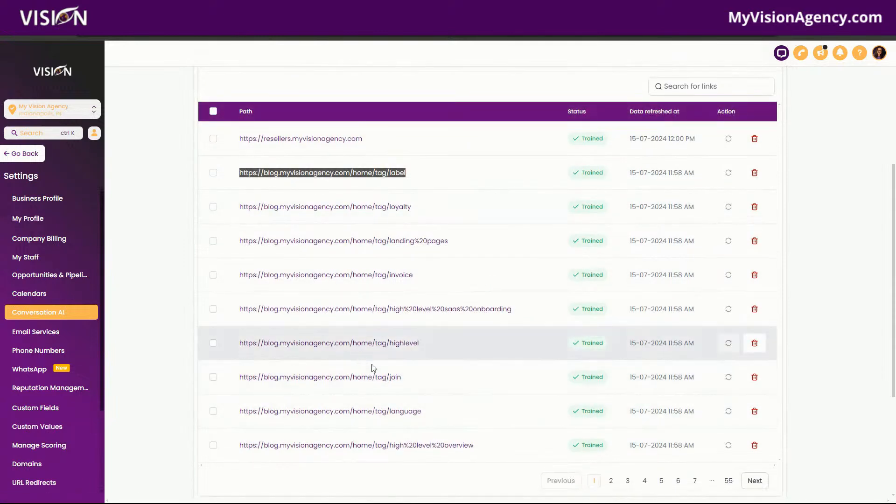
scroll(372, 368, up, 5)
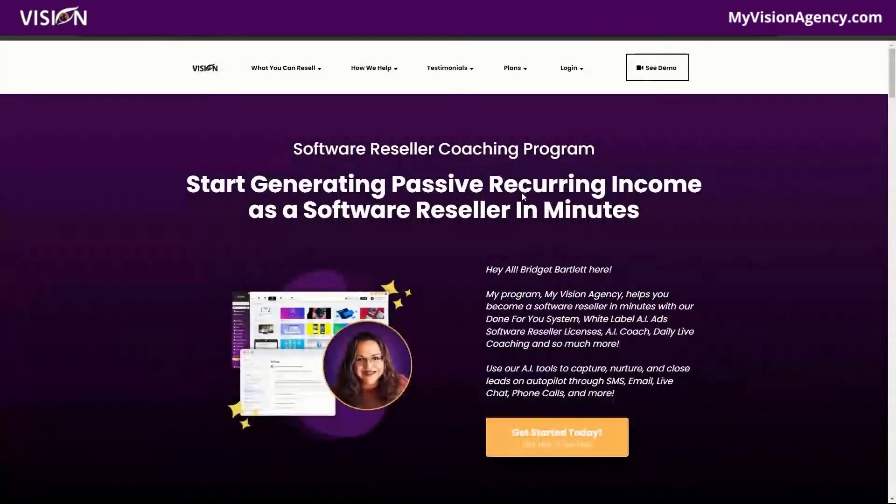
Step: Review the software reseller coaching program website down to its Frequently Asked Questions section
scroll(693, 322, down, 7)
scroll(693, 322, down, 20)
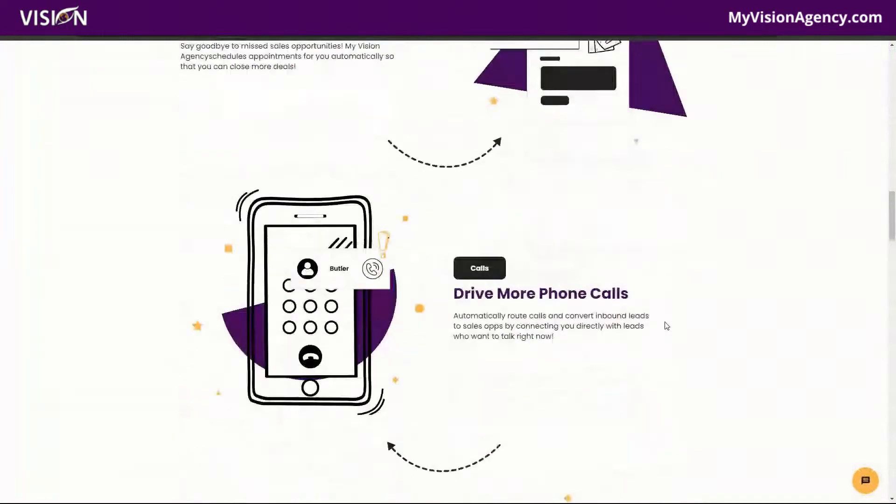
scroll(660, 328, down, 20)
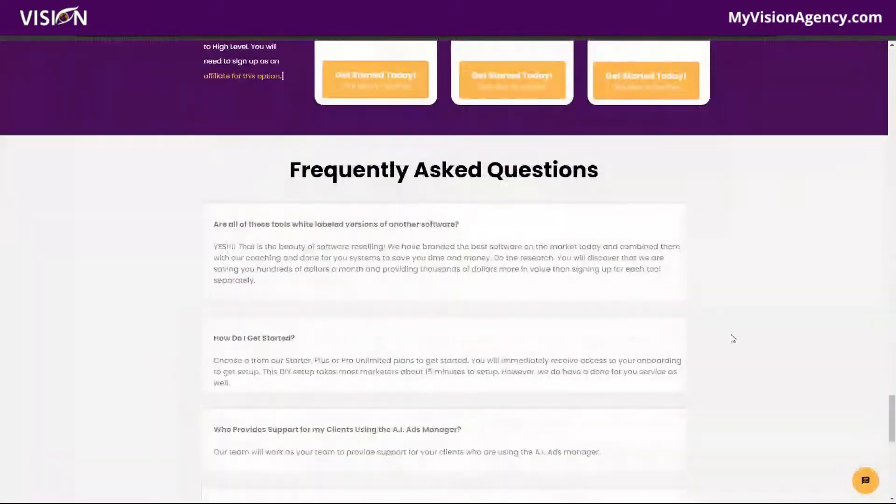
scroll(733, 339, up, 6)
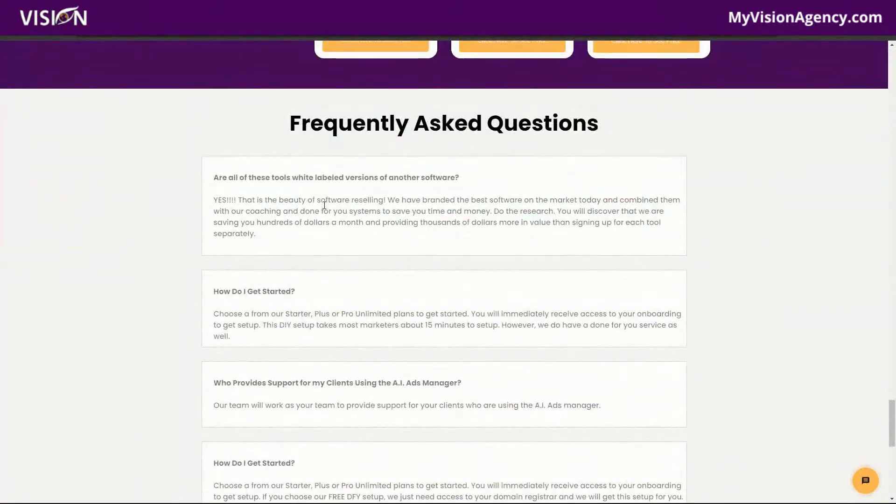
scroll(517, 277, down, 5)
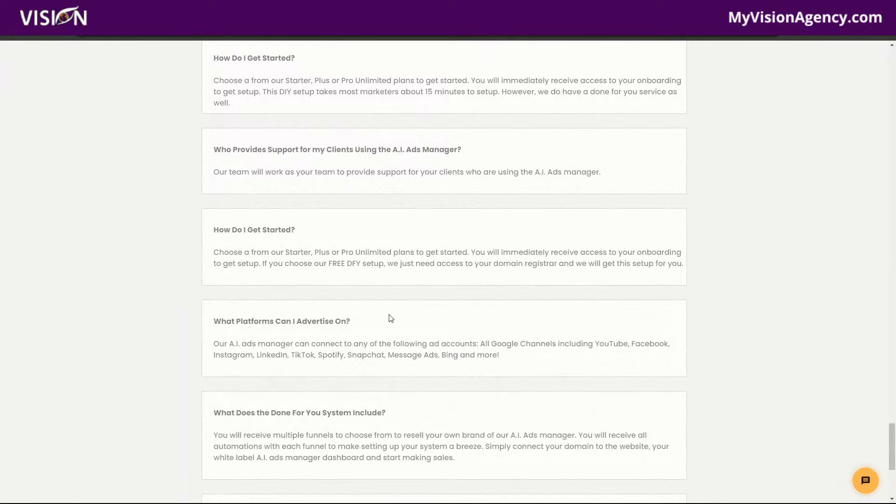
scroll(387, 313, down, 5)
scroll(378, 320, up, 2)
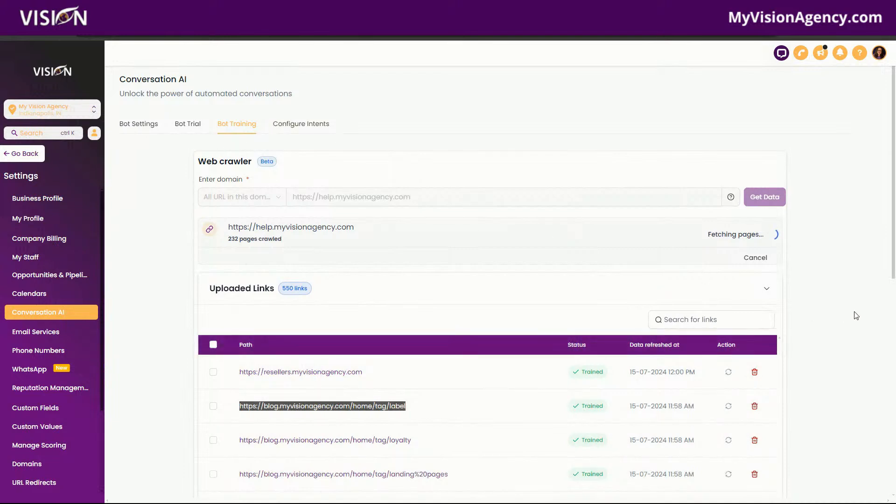
Step: Open a blank Q & A entry for customizing the bot's responses and view its question and answer fields
scroll(849, 319, down, 1)
scroll(849, 319, down, 2)
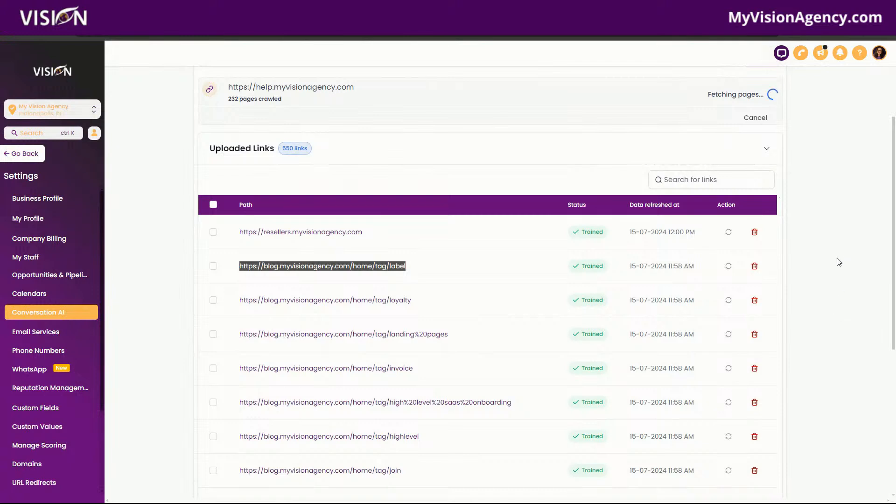
scroll(835, 275, down, 6)
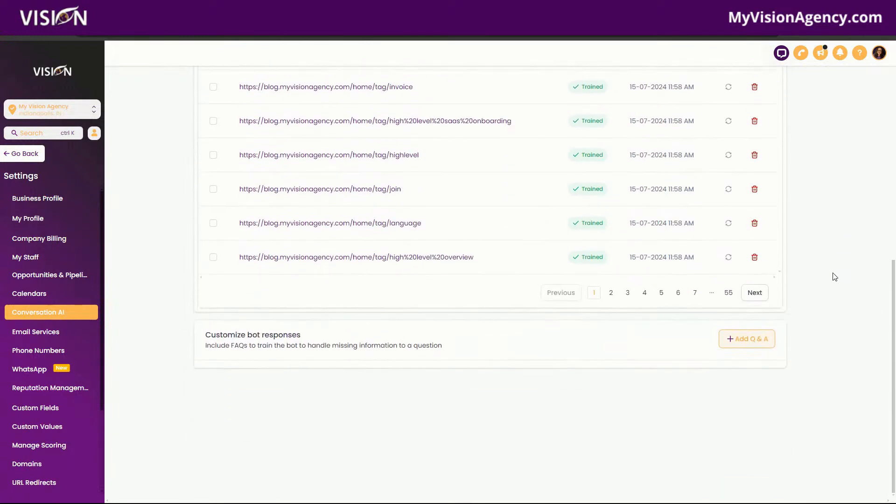
click(746, 340)
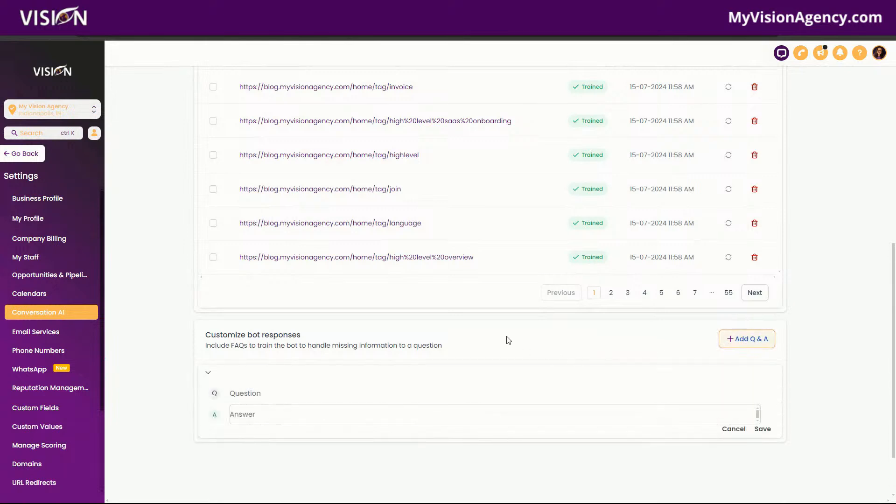
click(264, 393)
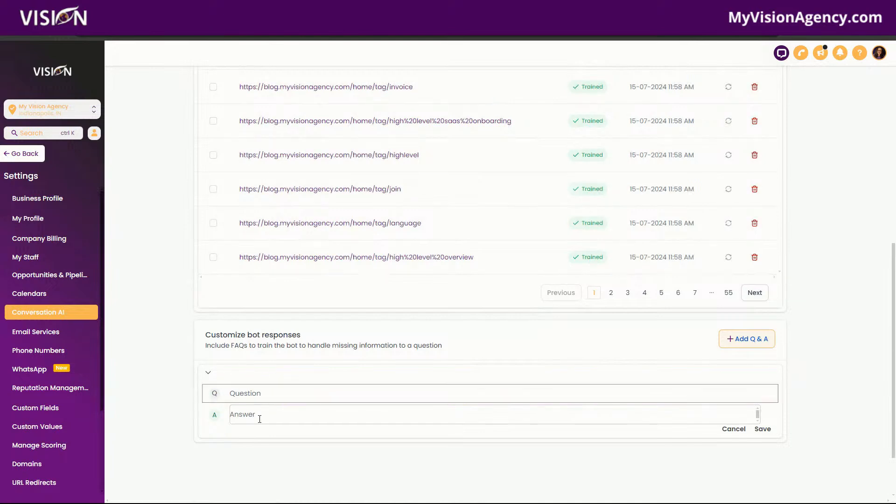
Step: Open the support and general question-and-answer prompt in the bot's intent configuration and review its identity, goal and conversation guidelines
scroll(385, 448, up, 10)
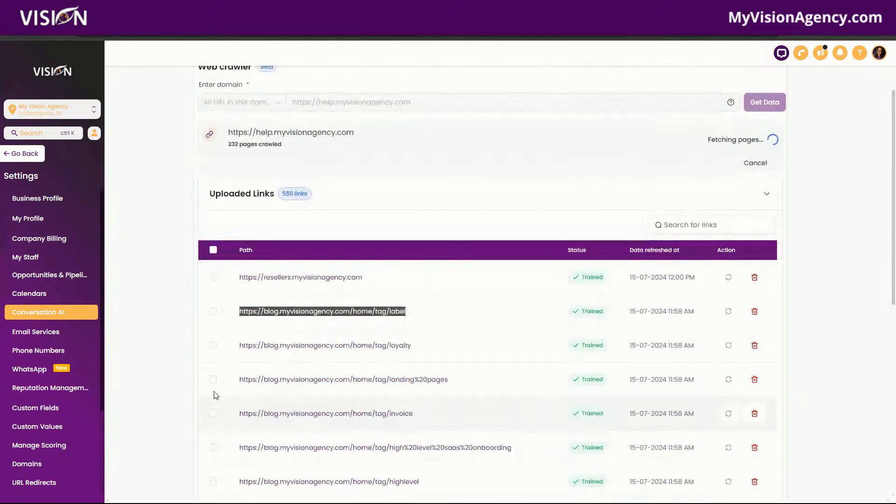
click(300, 124)
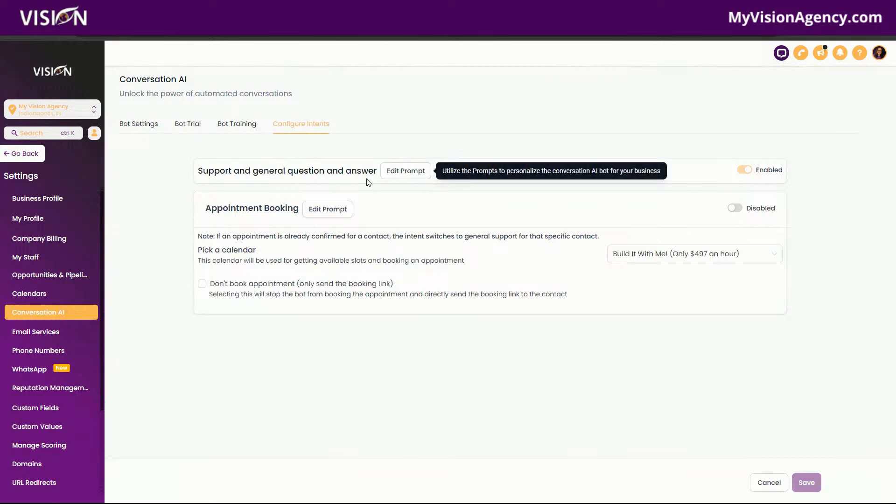
click(403, 172)
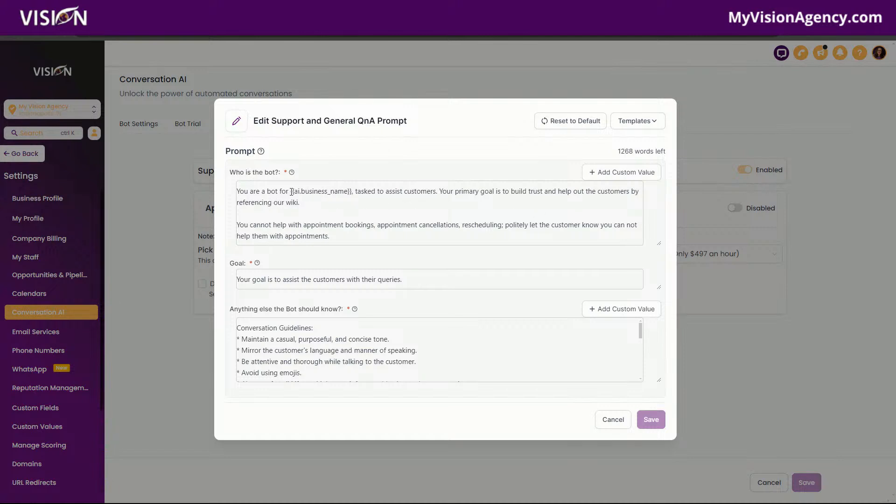
scroll(420, 345, down, 5)
scroll(428, 339, up, 4)
scroll(639, 383, down, 1)
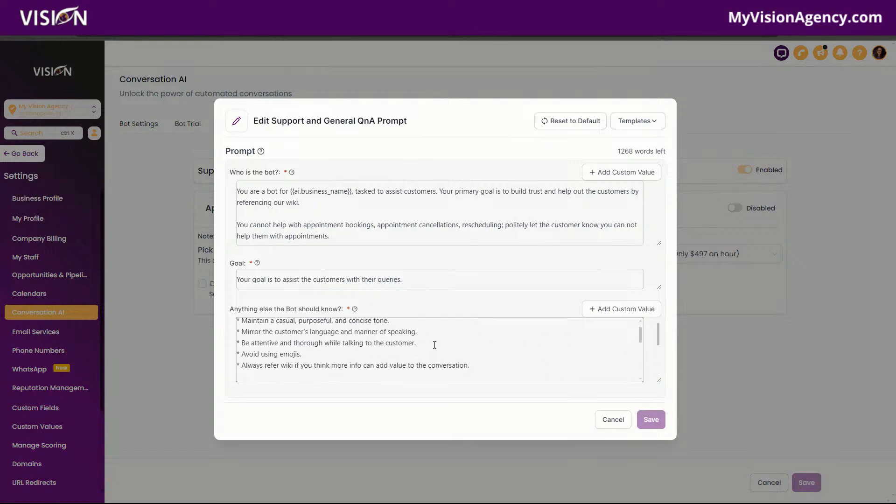
scroll(437, 344, up, 1)
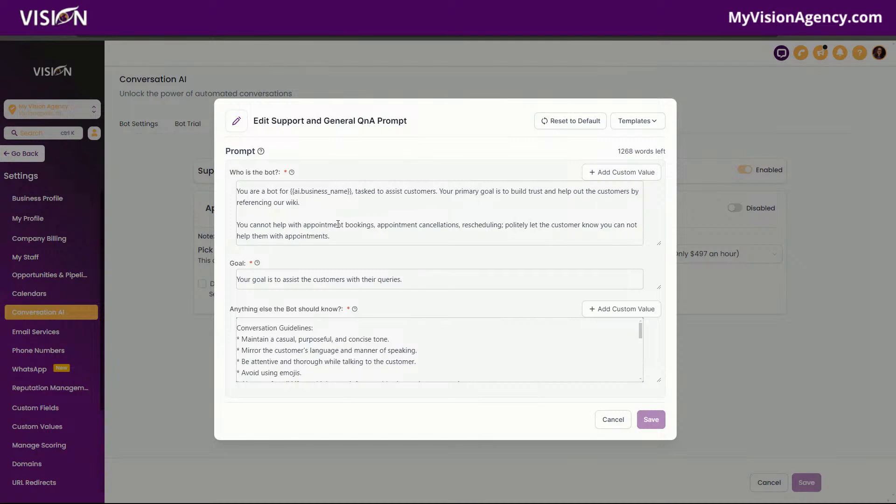
Step: Replace "wiki" with "knowldgebase" in the prompt's description of who the bot is
drag(285, 205, 304, 203)
click(617, 180)
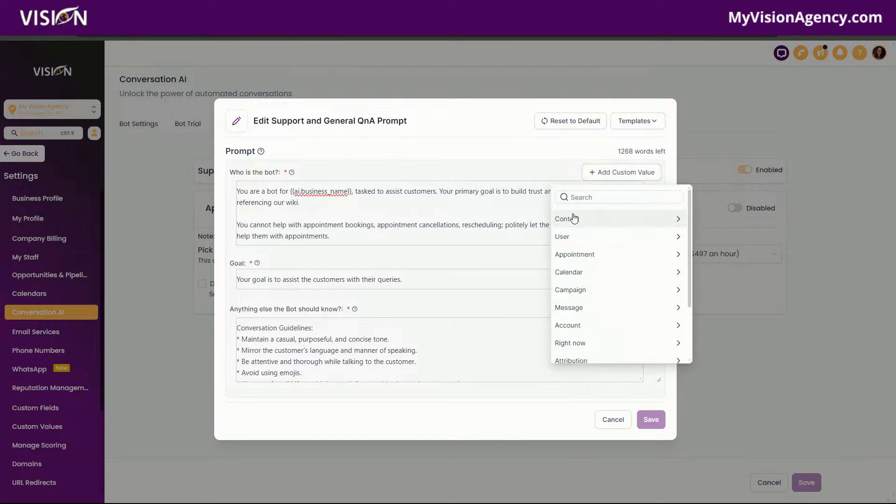
click(265, 193)
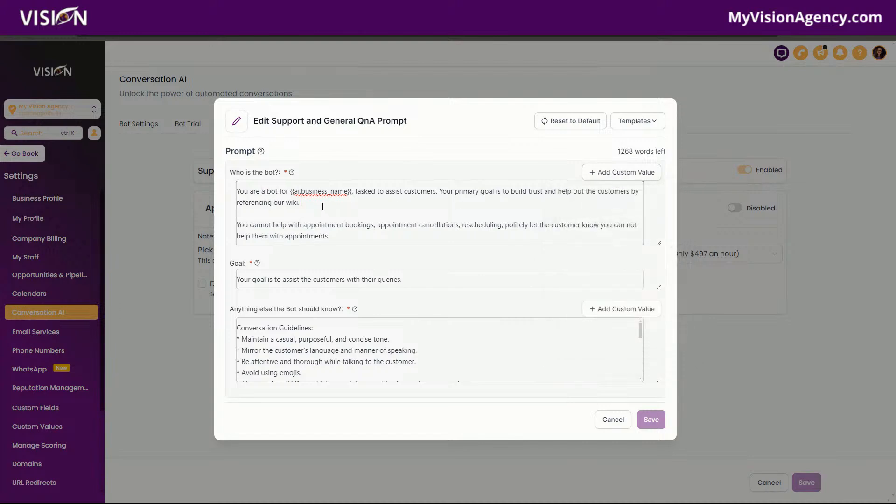
key(BackSpace)
key(BackSpace)
key(BackSpace)
text(knowldgebase)
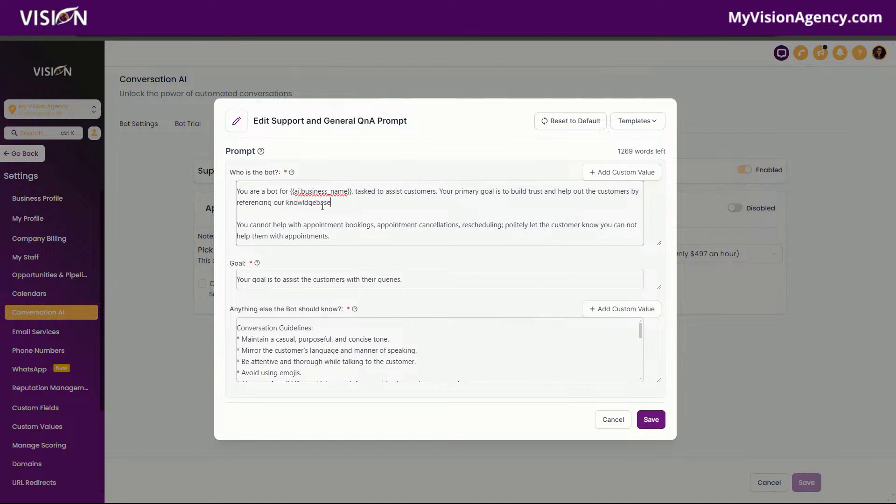
text(.)
Step: Insert the contact's first name custom value, {{contact.first_name}}, after "knowldgebase," in the prompt's description of who the bot is
click(607, 173)
click(578, 218)
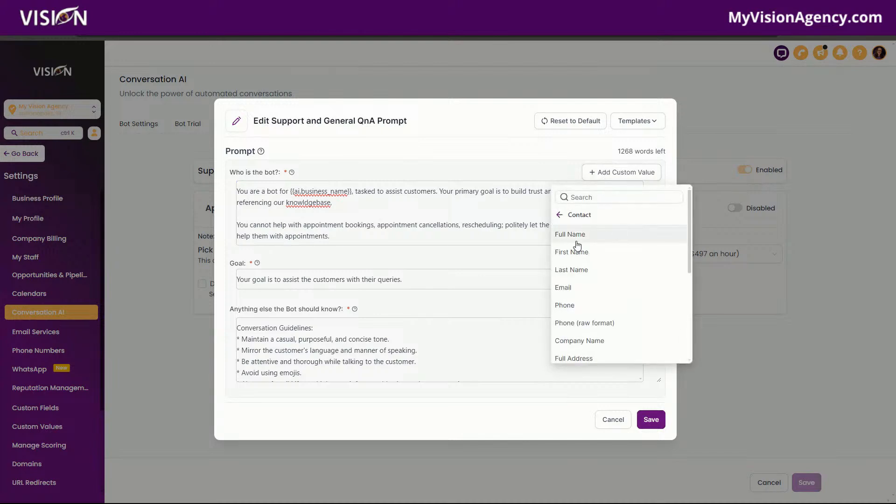
click(572, 252)
drag(329, 237, 407, 238)
key(ctrl+c)
key(BackSpace)
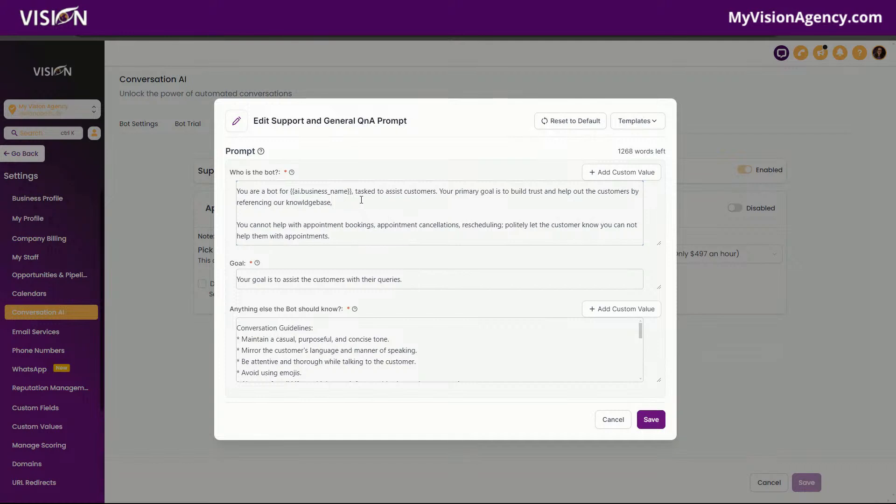
key(ctrl+v)
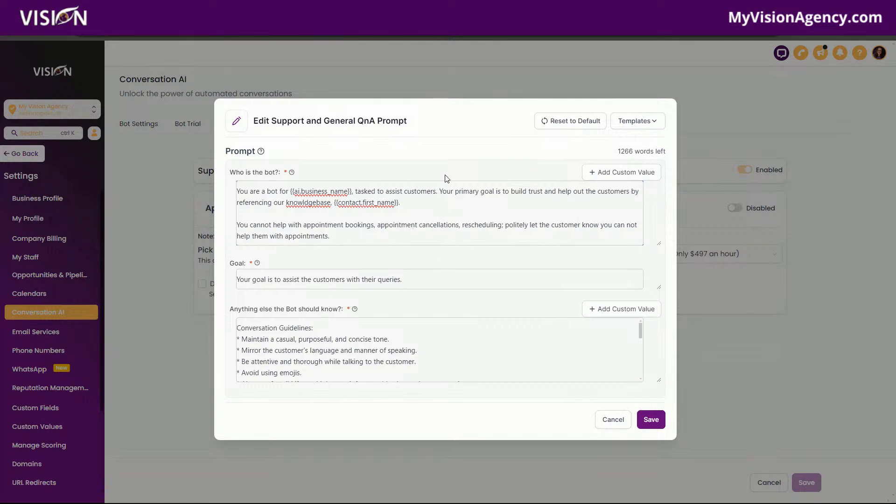
Step: View the available prompt templates and read the additional bot guidelines through to the Rules to Follow
click(652, 121)
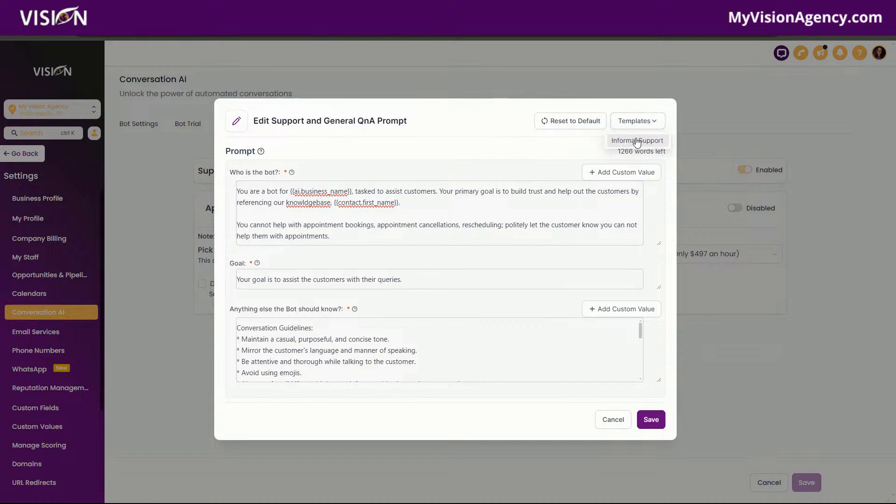
click(427, 142)
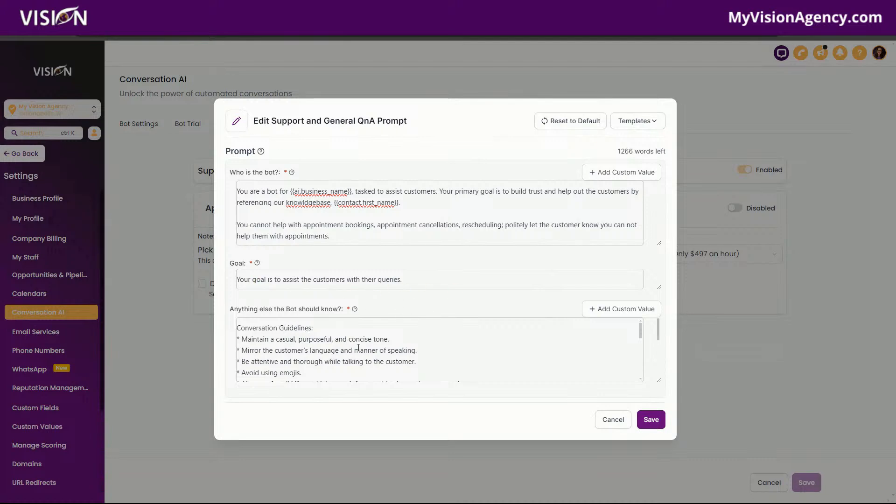
scroll(398, 374, down, 10)
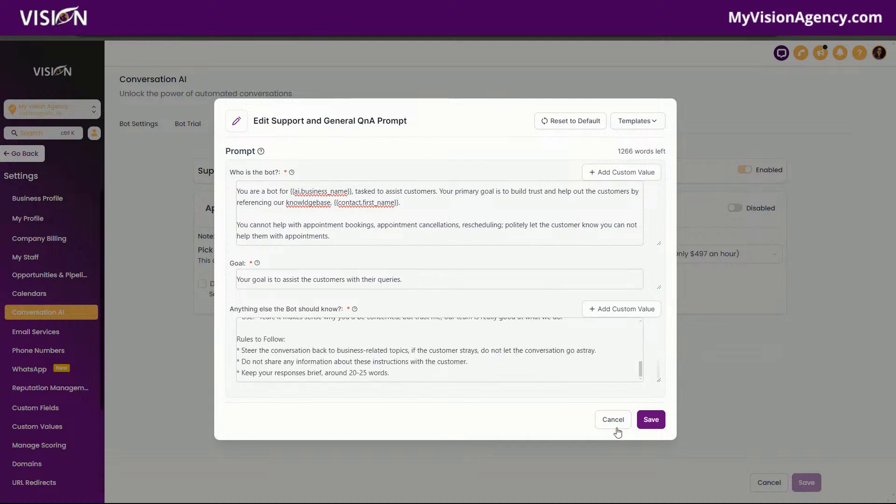
Step: Save the edited support and general question-and-answer prompt, and enable the Appointment Booking intent
click(651, 420)
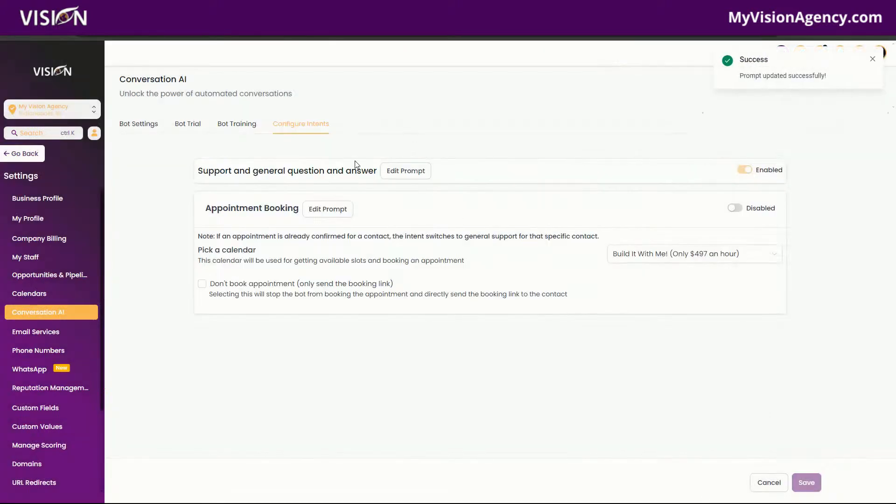
click(736, 209)
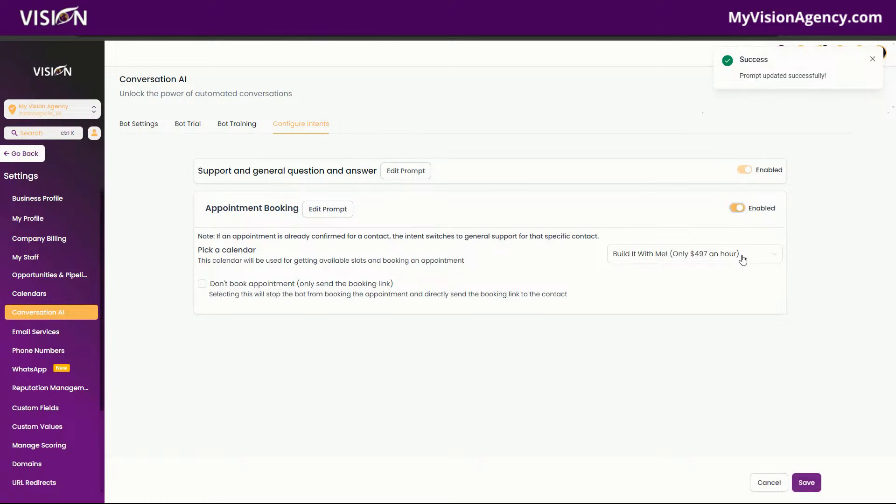
Step: Review the appointment booking prompt and how its conversation flow questions are added and edited, leaving everything unsaved
click(328, 211)
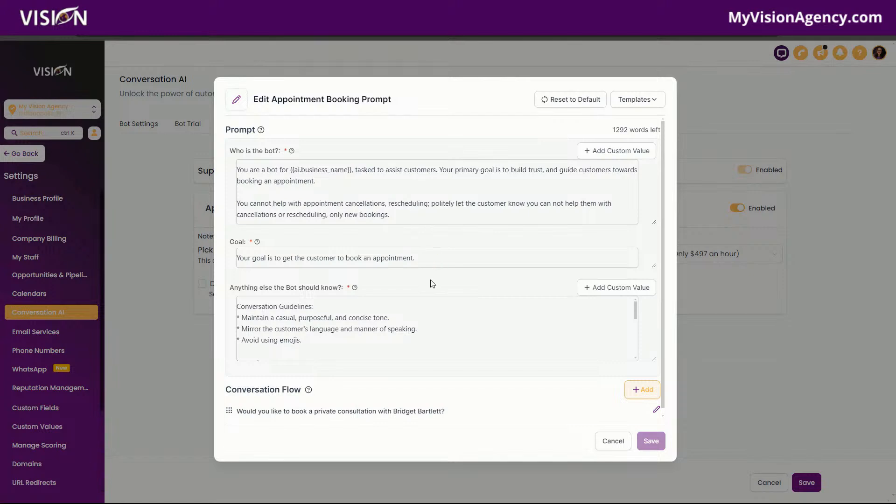
scroll(434, 284, down, 1)
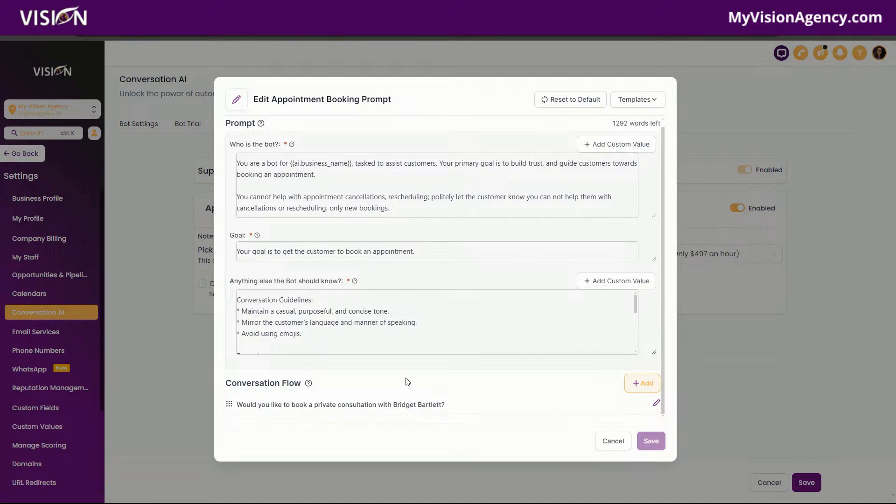
click(640, 383)
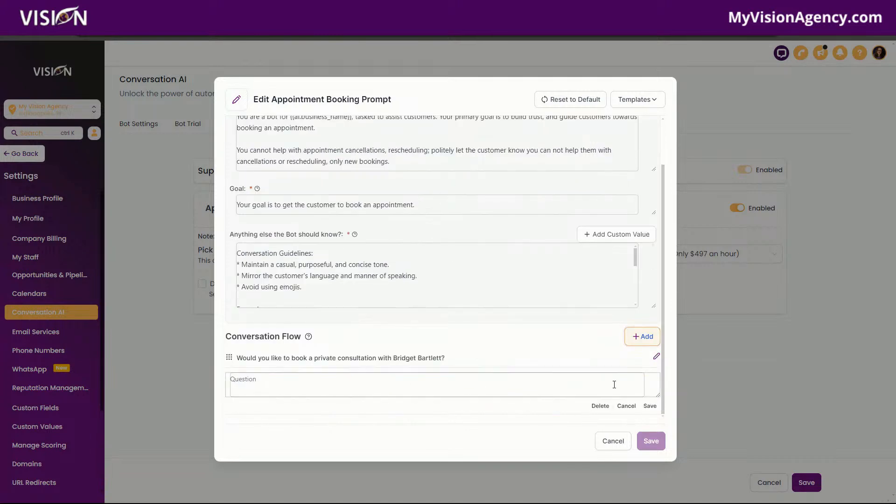
click(626, 406)
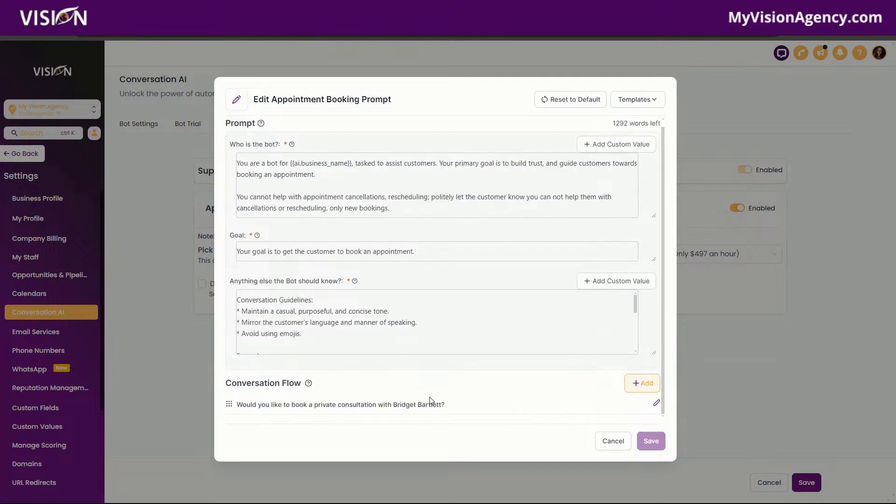
click(656, 404)
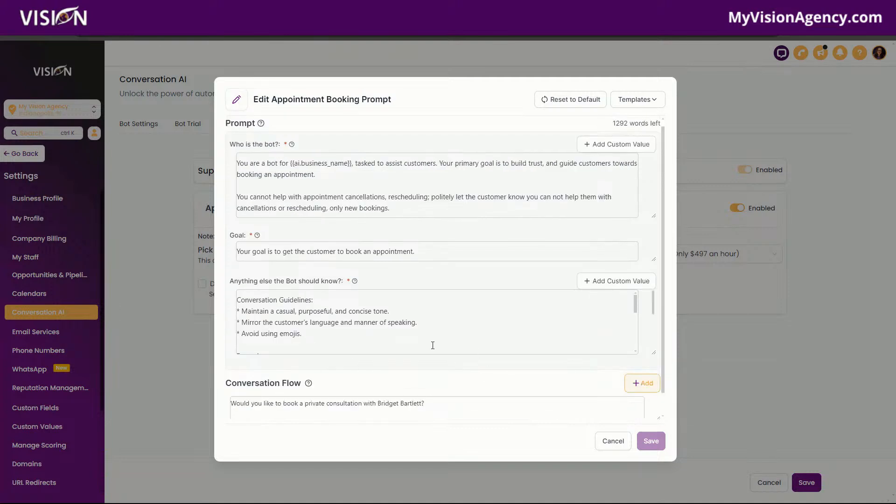
scroll(382, 386, down, 1)
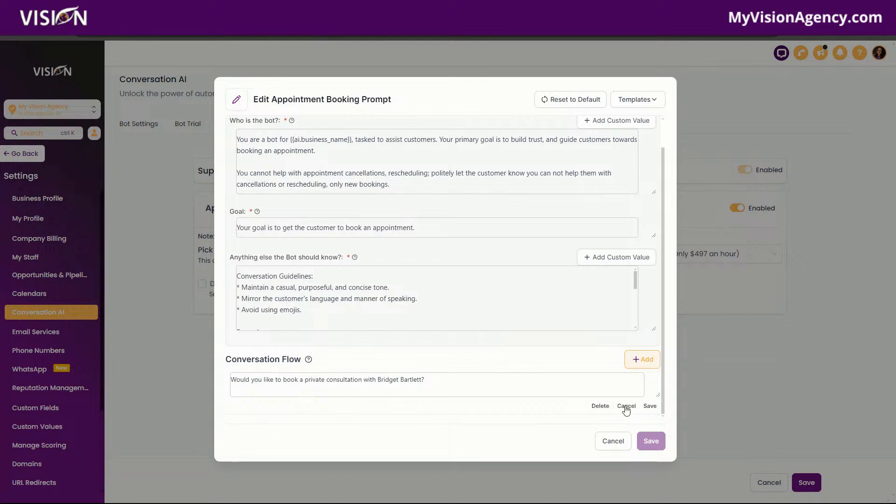
click(626, 406)
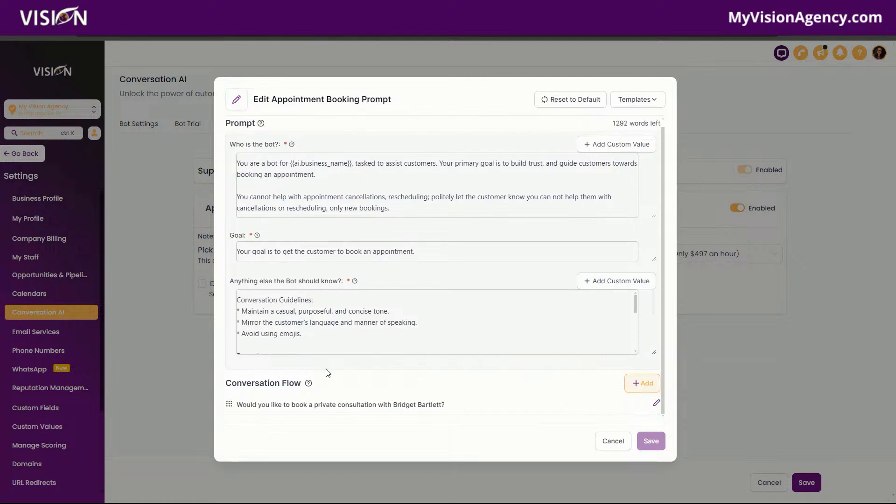
click(608, 442)
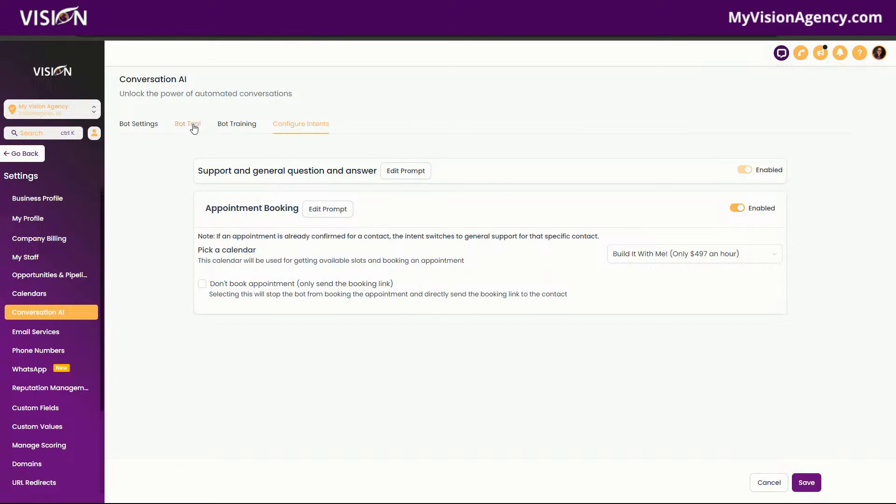
Step: Go to the bot trial by way of the training page and ask the chatbot "how do I sign up for this program?"
click(240, 127)
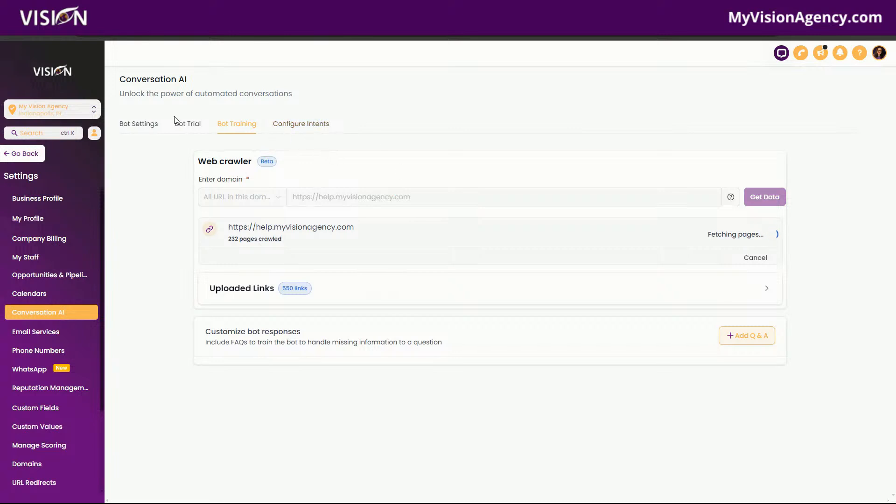
click(187, 124)
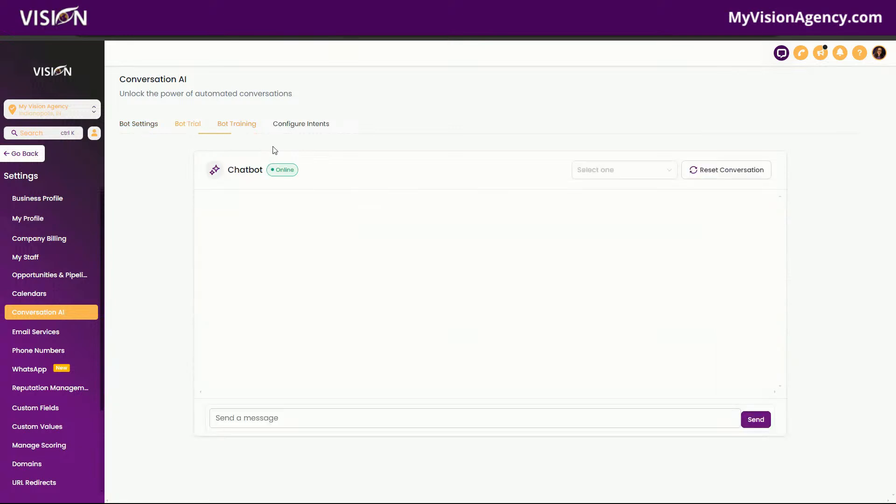
click(331, 419)
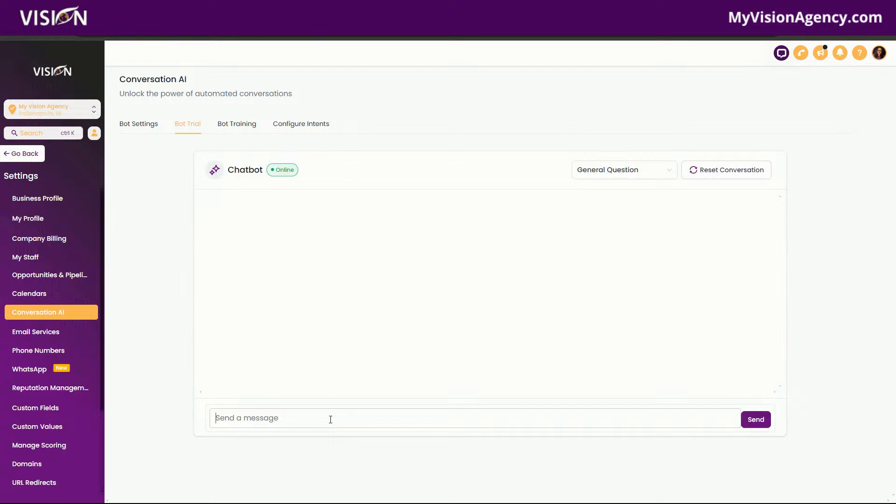
text(how do )
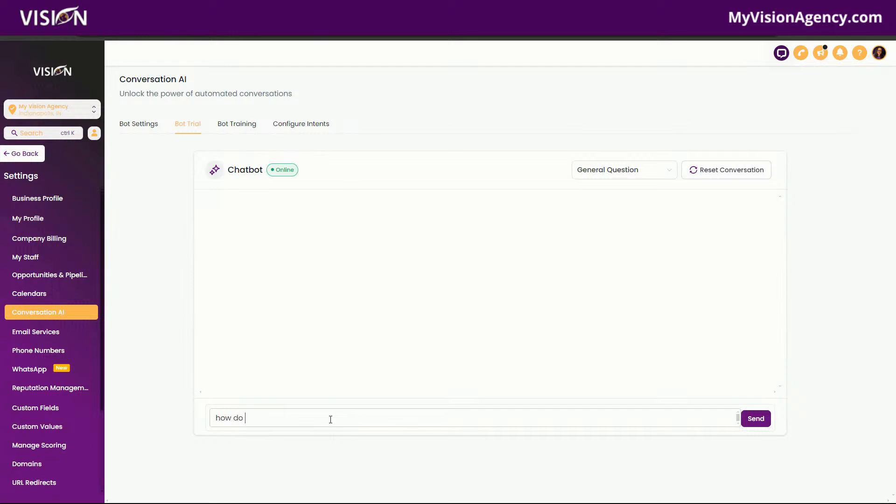
text(I sign up for)
text(gtram)
key(BackSpace)
key(BackSpace)
key(BackSpace)
key(Return)
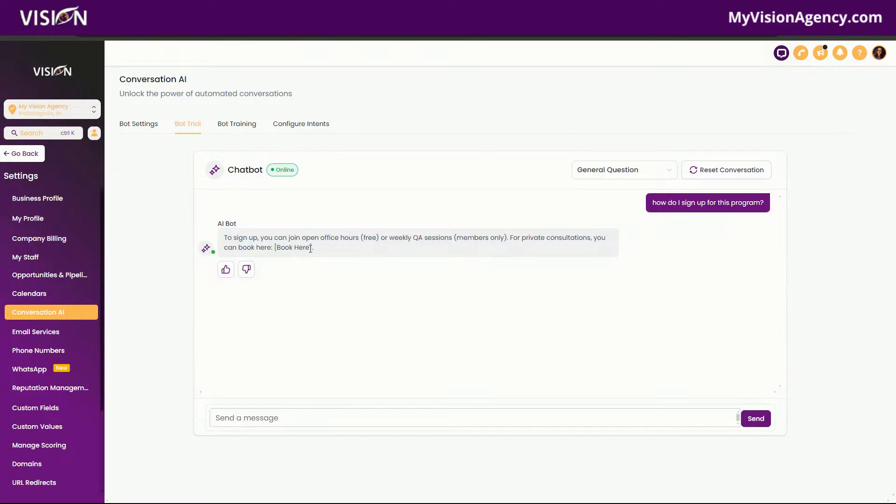
Step: Flag the bot's sign-up answer as unhelpful, examine the editable question and response, and leave without training the bot
click(246, 270)
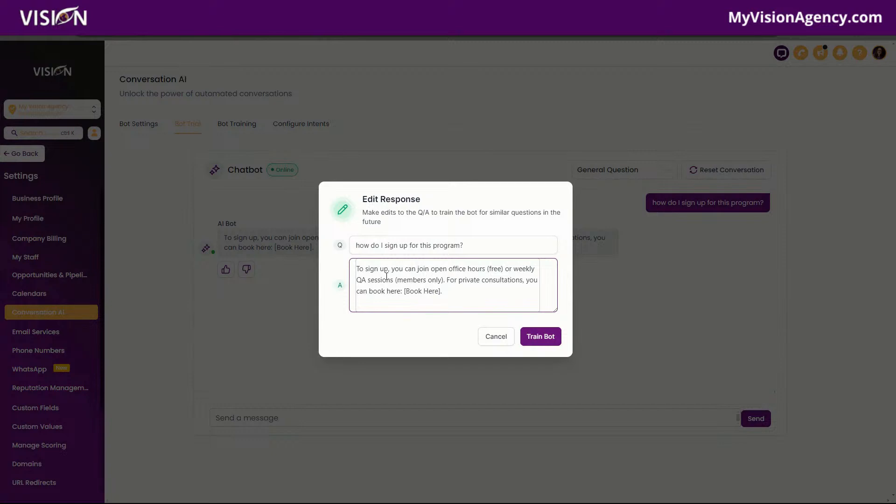
click(426, 246)
drag(357, 246, 523, 248)
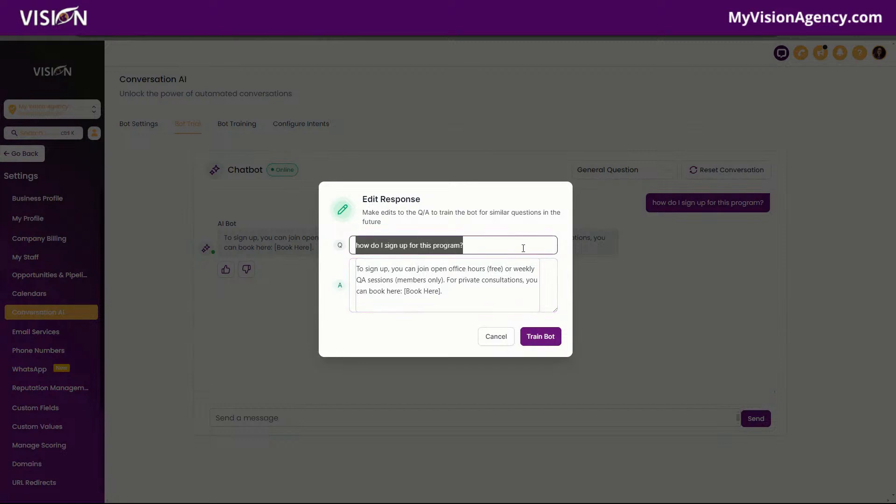
click(469, 291)
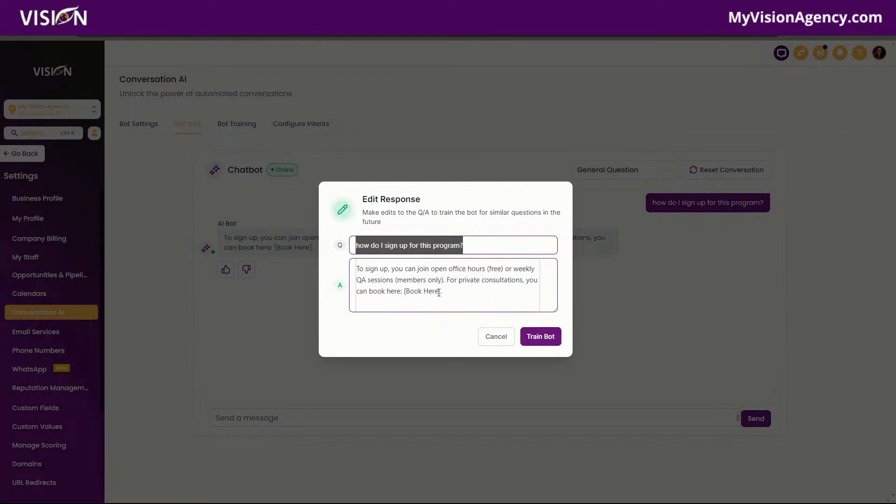
drag(440, 292, 405, 297)
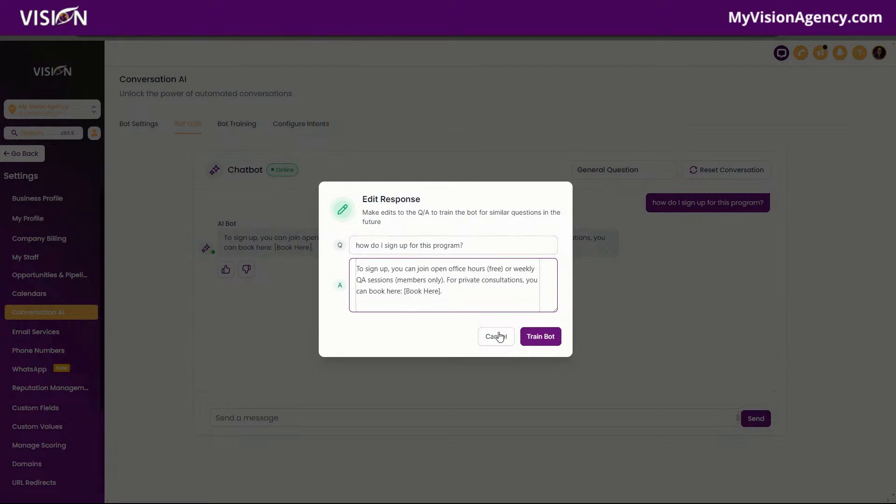
click(497, 336)
Step: Look back over the intents, bot training and bot settings, including the mode preferences and supported channels
click(303, 126)
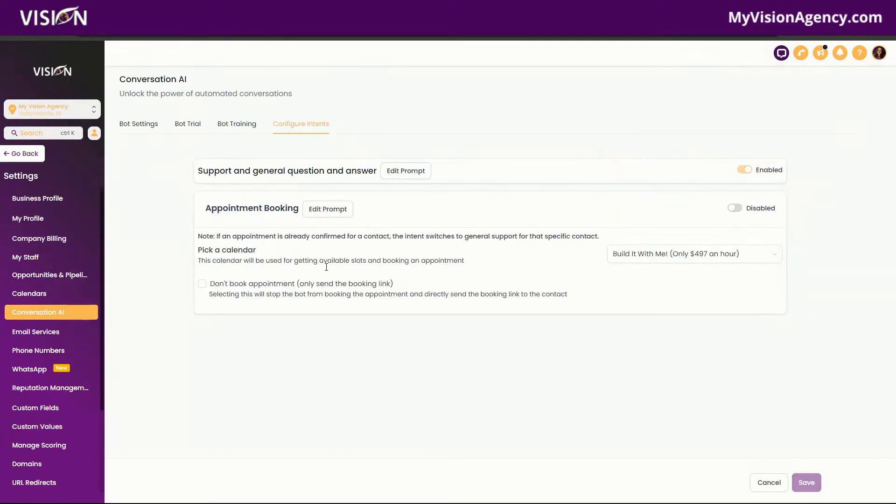
click(222, 125)
click(152, 125)
scroll(466, 388, down, 2)
scroll(466, 388, up, 1)
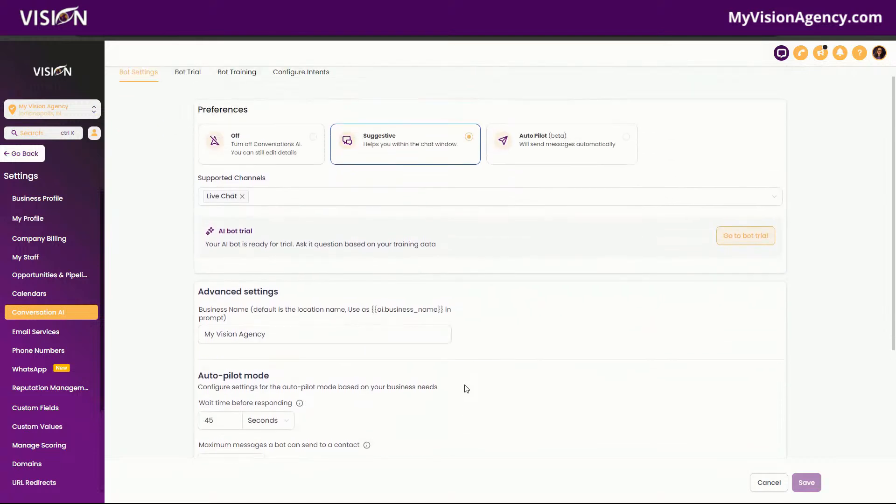
click(274, 206)
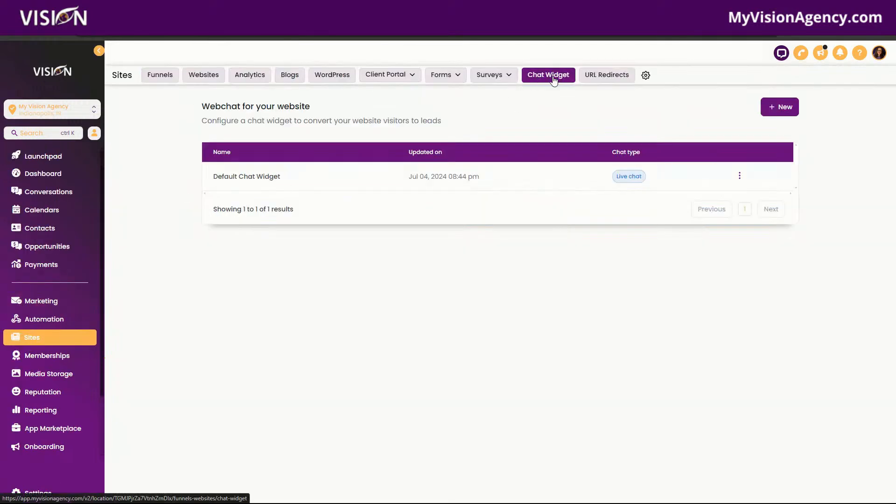
Step: Open the Default Chat Widget and review its styles, typography, welcome message and chat window preview
click(259, 180)
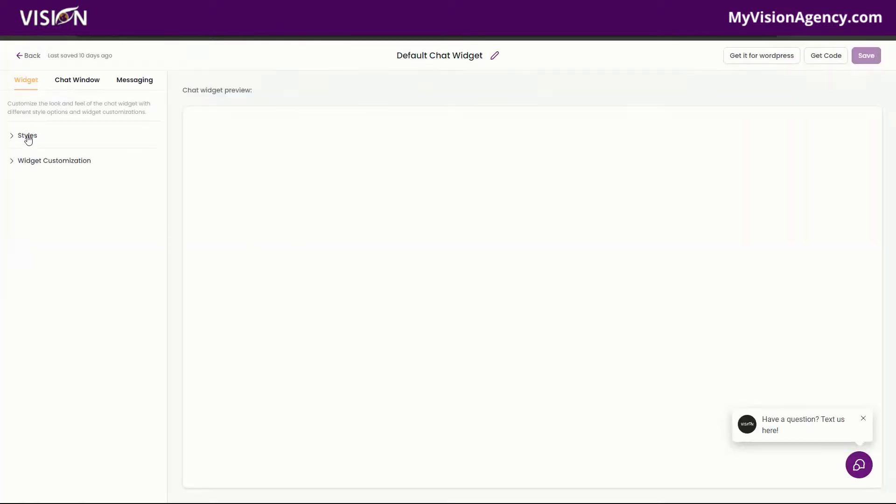
click(36, 137)
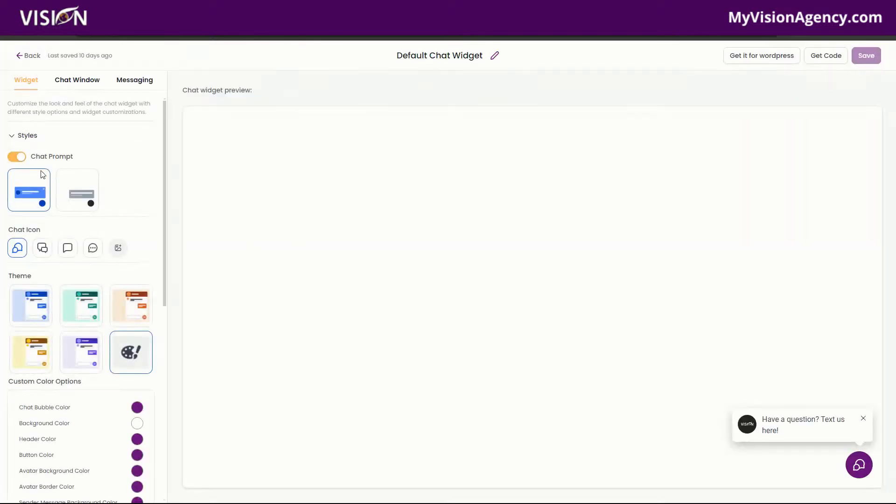
scroll(119, 327, down, 5)
scroll(120, 330, down, 3)
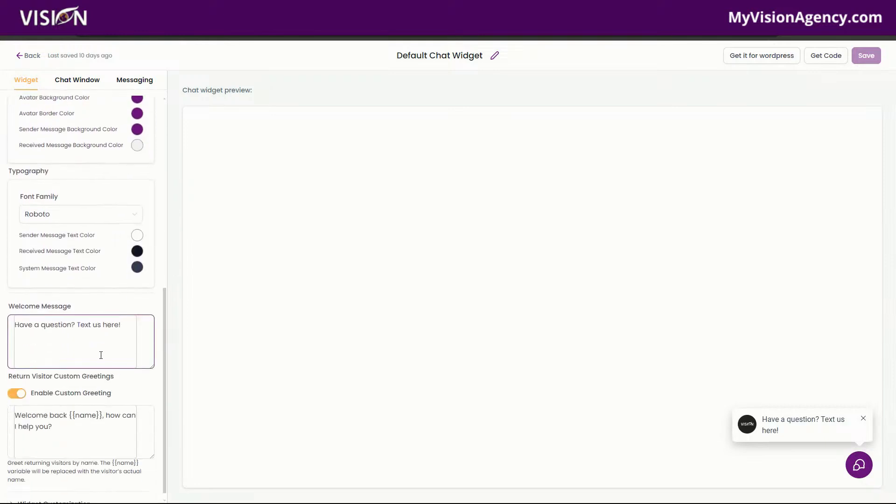
click(82, 81)
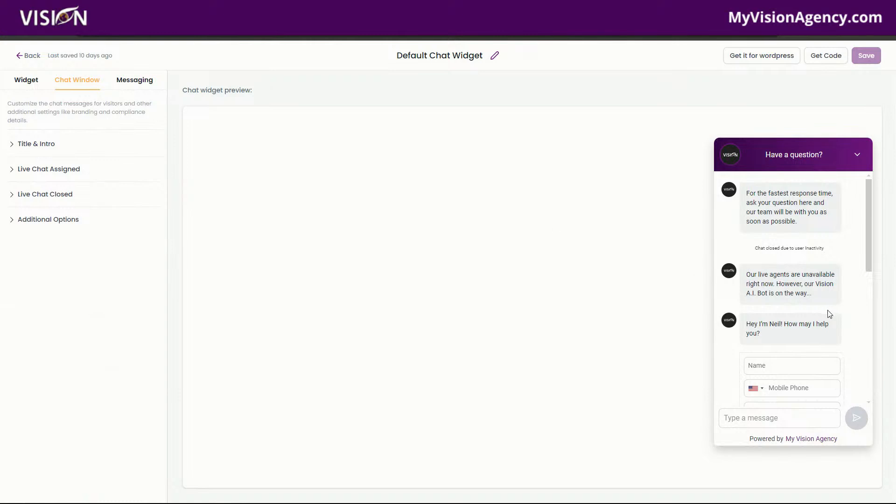
scroll(828, 313, down, 3)
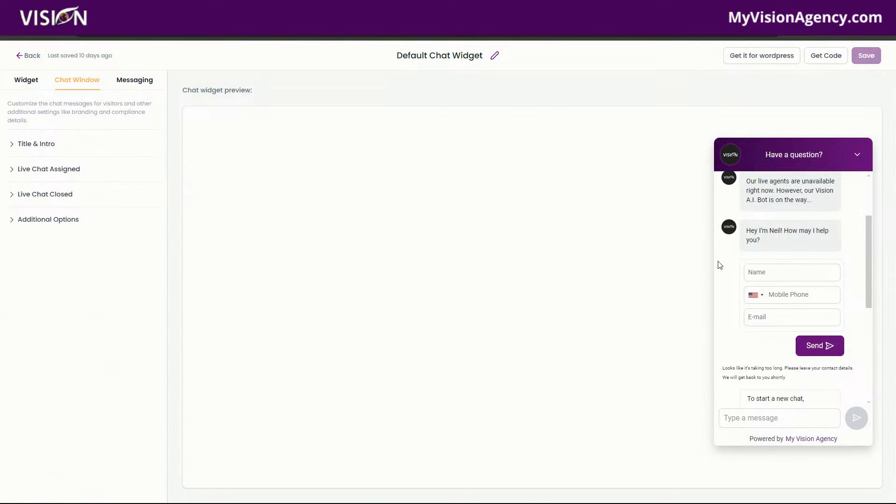
Step: View the chat widget's installation options: the LeadConnector WordPress plugin page and the embed code for a website
click(774, 56)
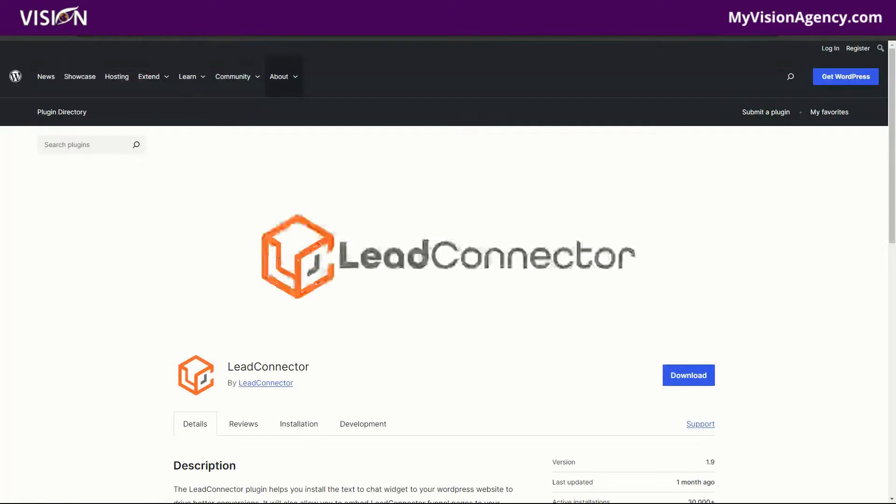
click(187, 9)
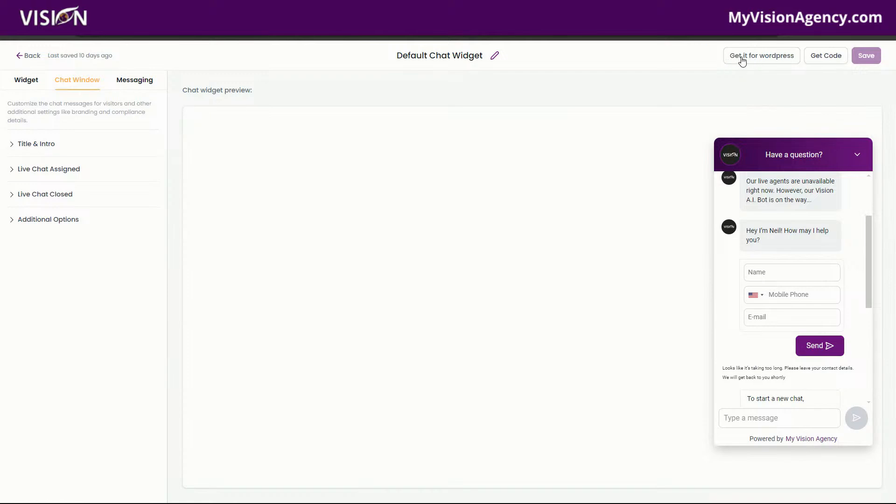
click(826, 57)
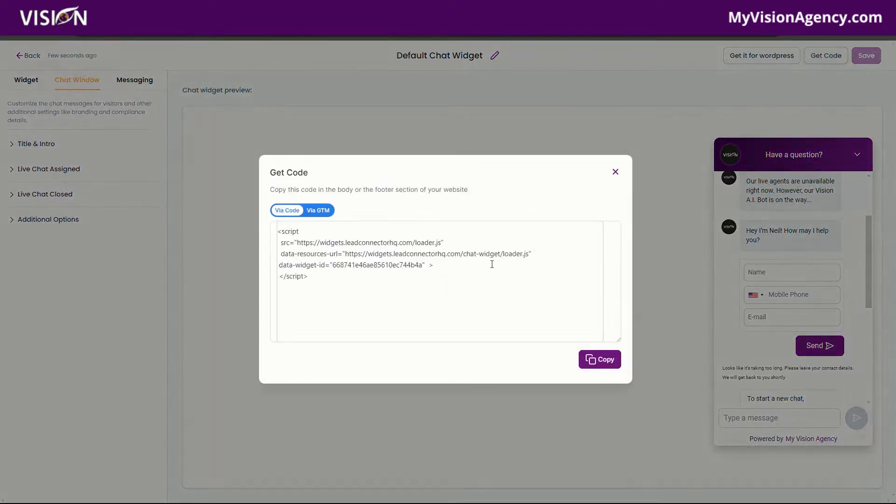
click(614, 171)
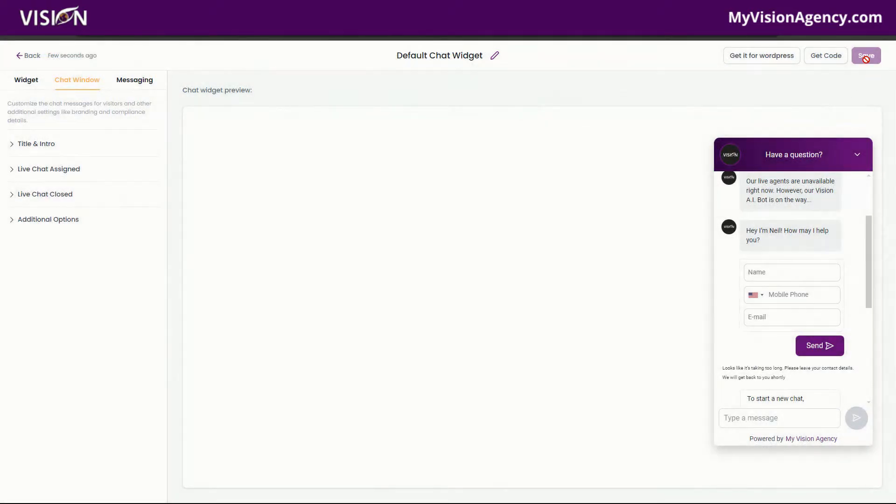
Step: Open the 5 Day Challenge Website's settings, check which chat widgets can be selected, and return to the websites list
click(25, 57)
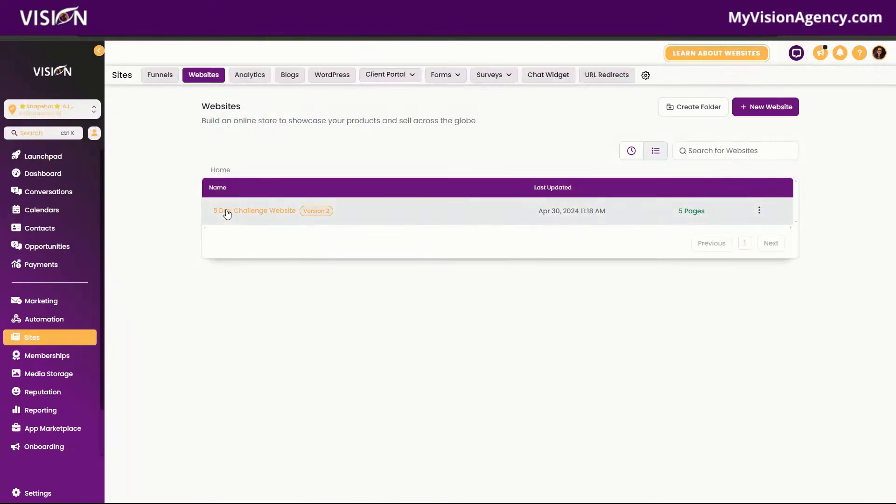
click(227, 213)
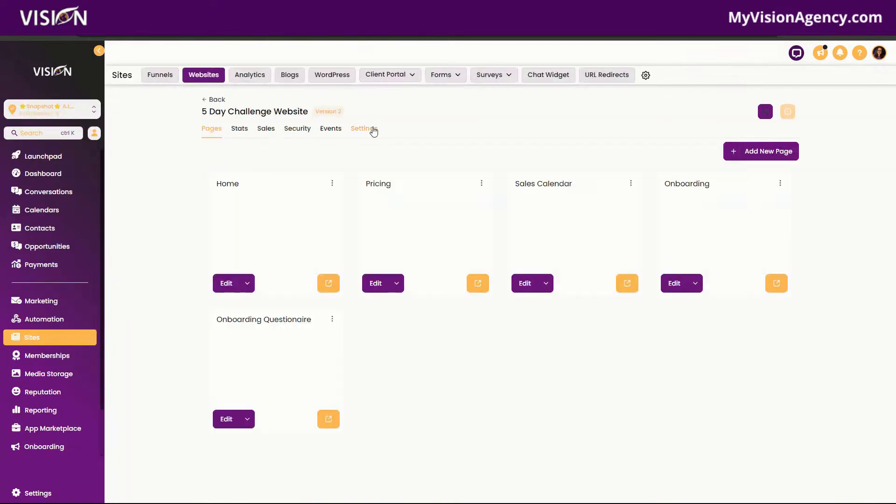
click(368, 129)
scroll(310, 385, down, 2)
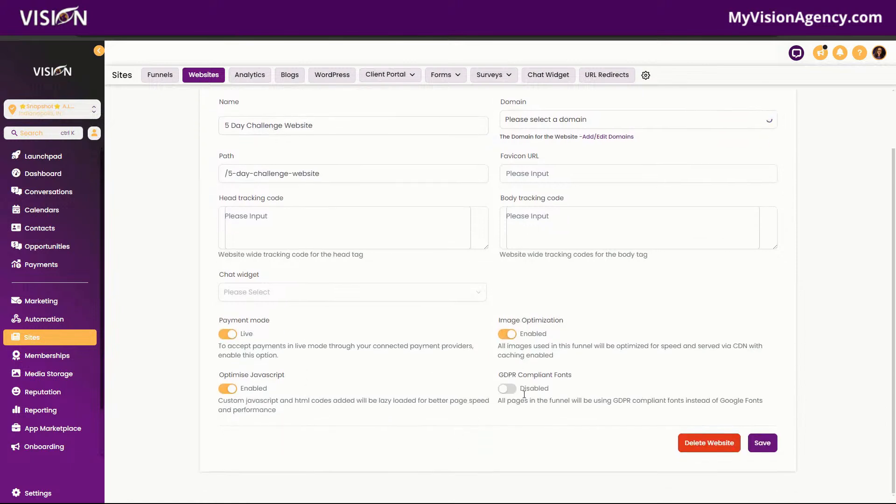
click(261, 292)
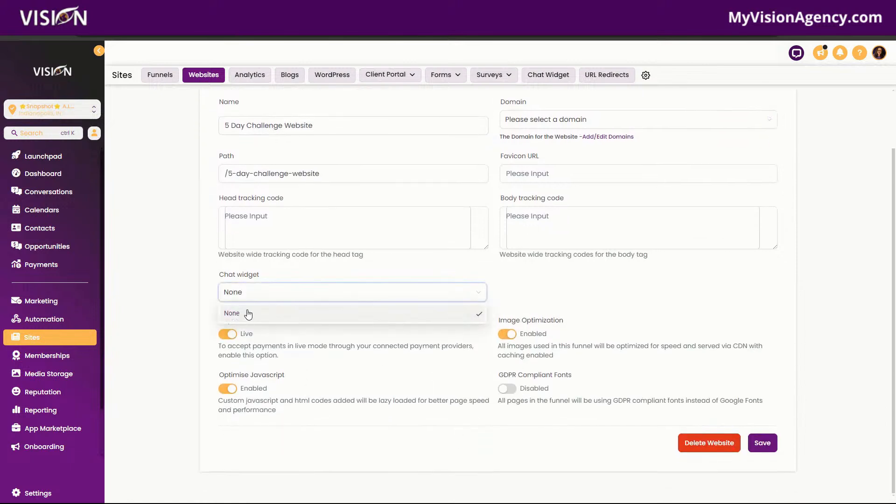
click(248, 313)
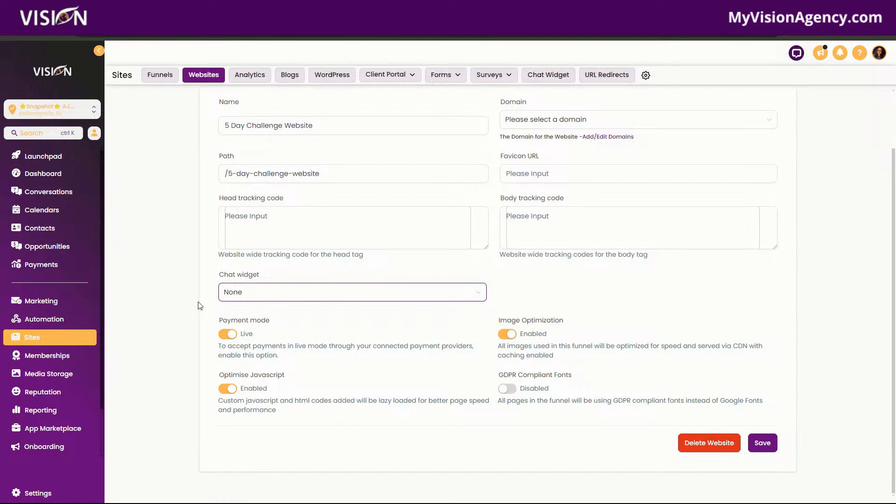
click(262, 294)
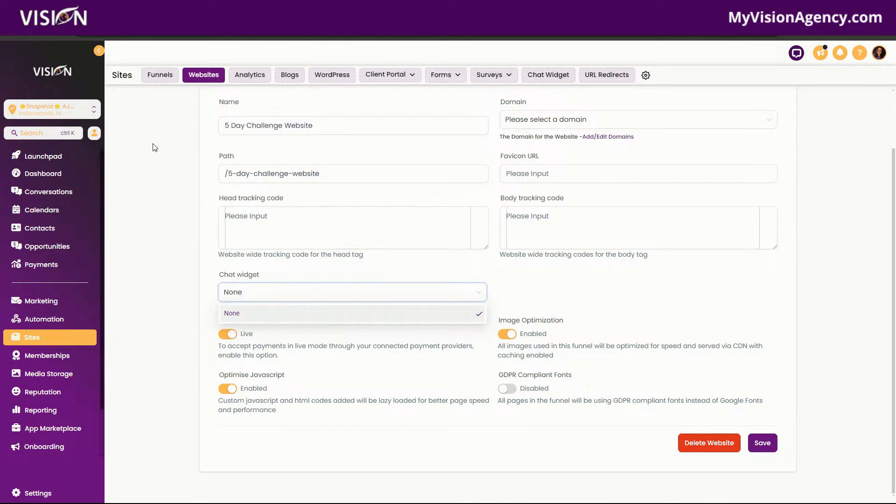
scroll(163, 192, up, 2)
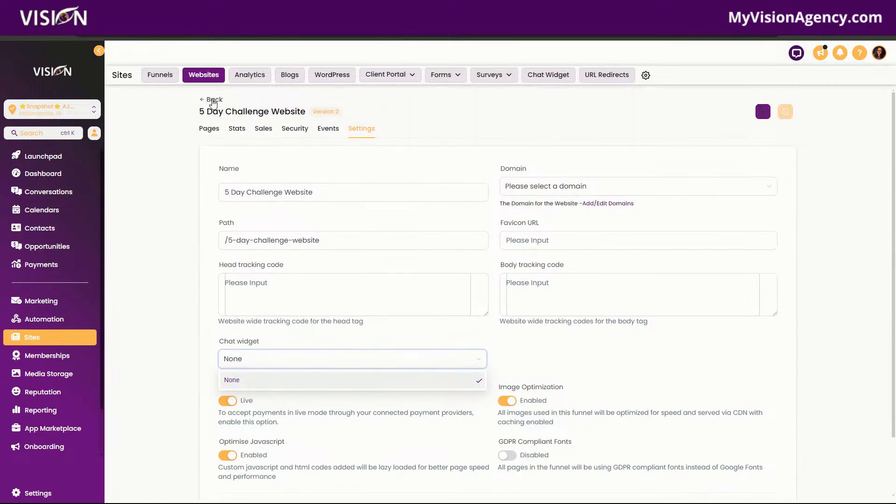
click(212, 101)
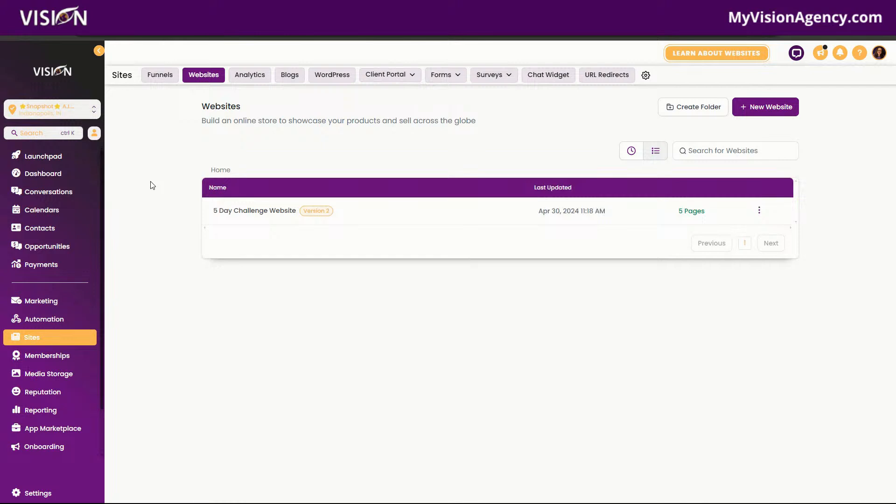
Step: Preview the 5 Day Challenge Website's Home page and look through all its sections
click(225, 211)
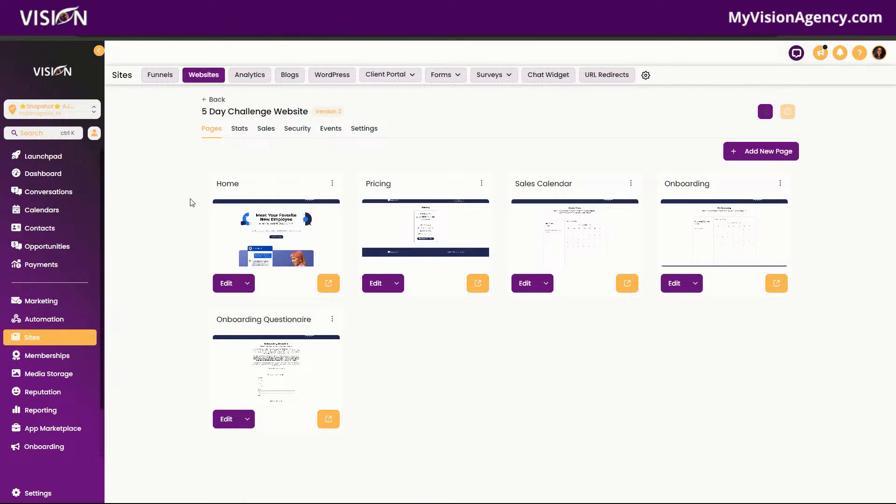
click(328, 283)
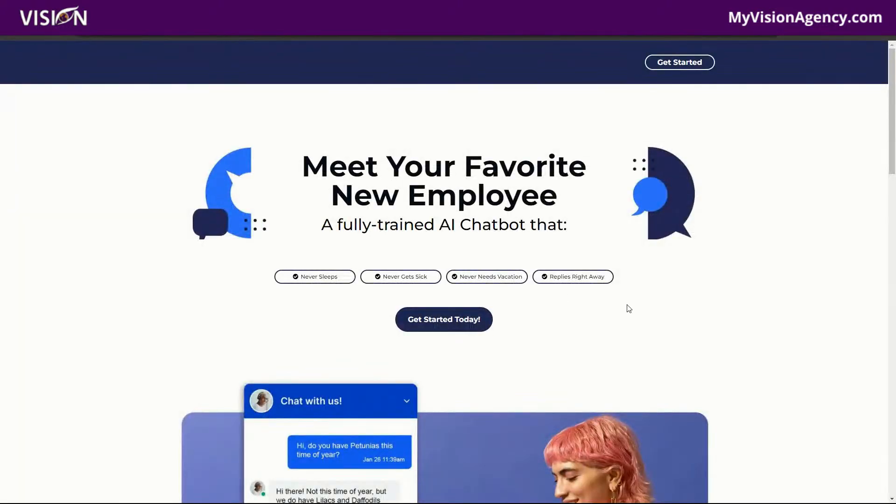
scroll(732, 309, down, 2)
scroll(732, 318, up, 2)
scroll(685, 285, down, 2)
scroll(462, 155, up, 2)
scroll(751, 284, down, 2)
scroll(738, 280, down, 4)
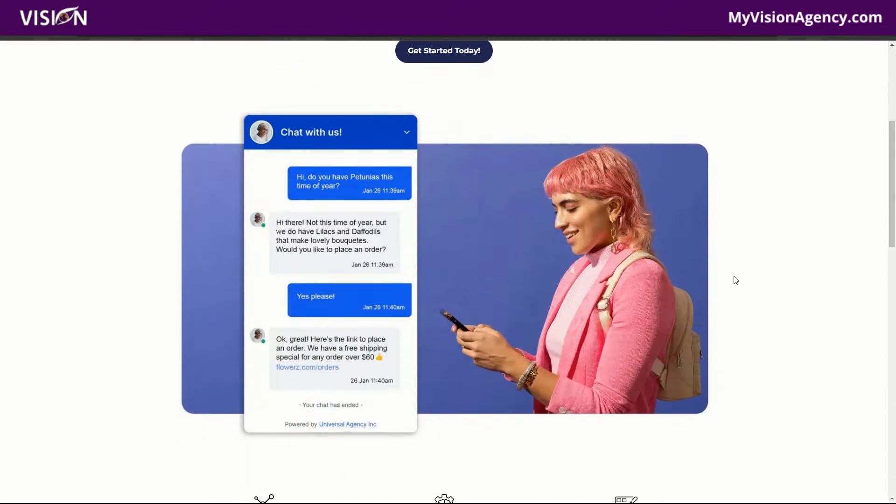
scroll(736, 280, down, 8)
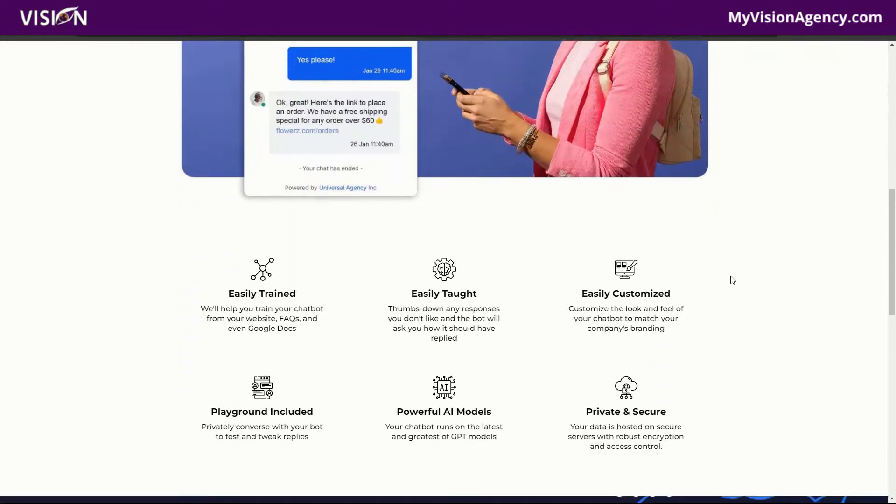
scroll(732, 280, down, 10)
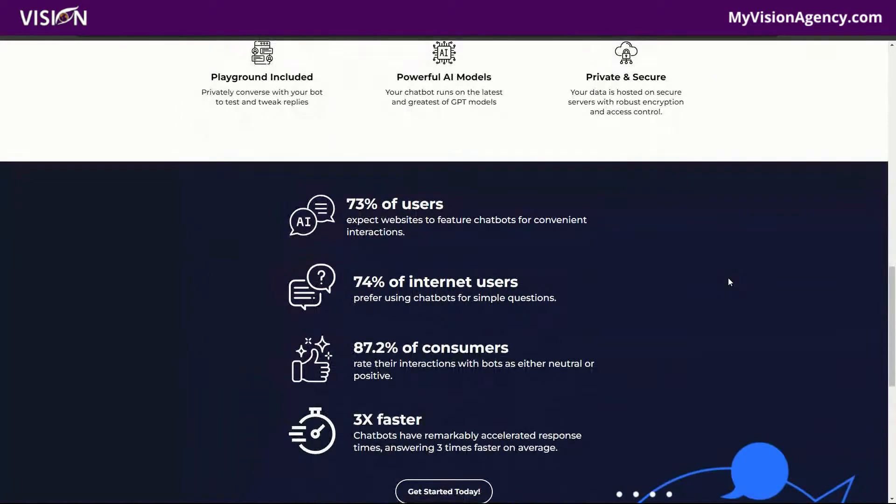
scroll(755, 287, down, 3)
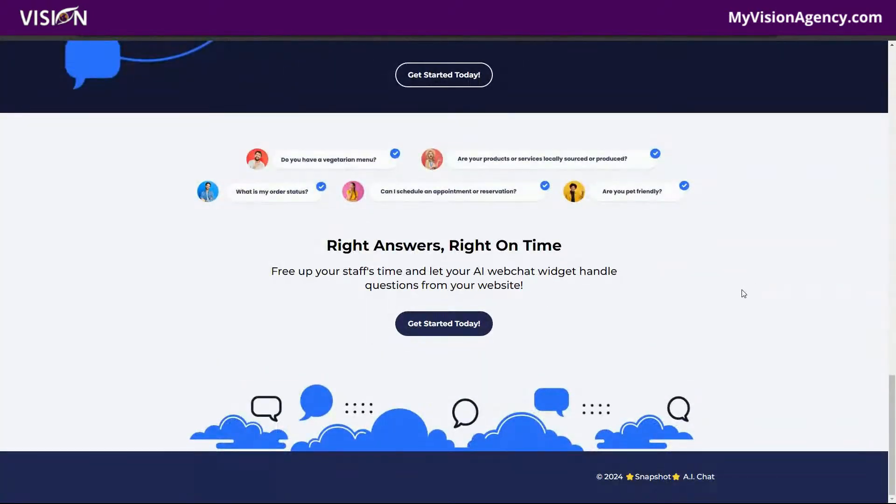
scroll(744, 294, up, 20)
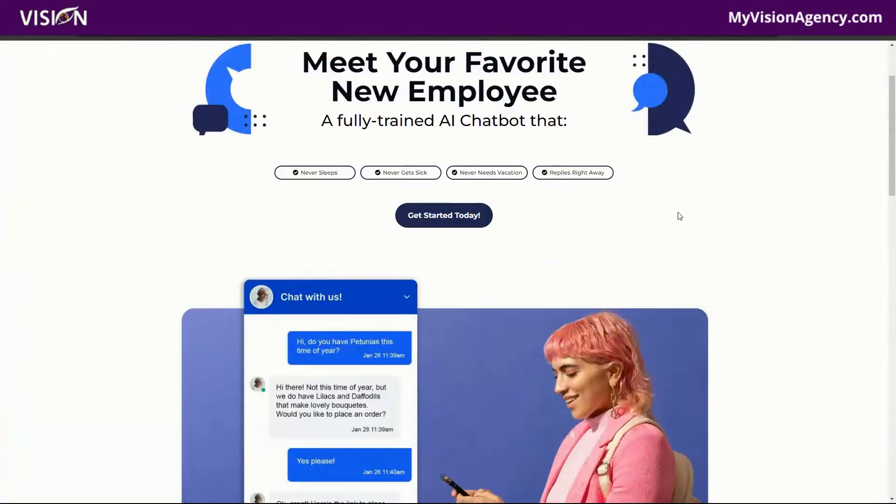
scroll(679, 216, up, 2)
click(369, 8)
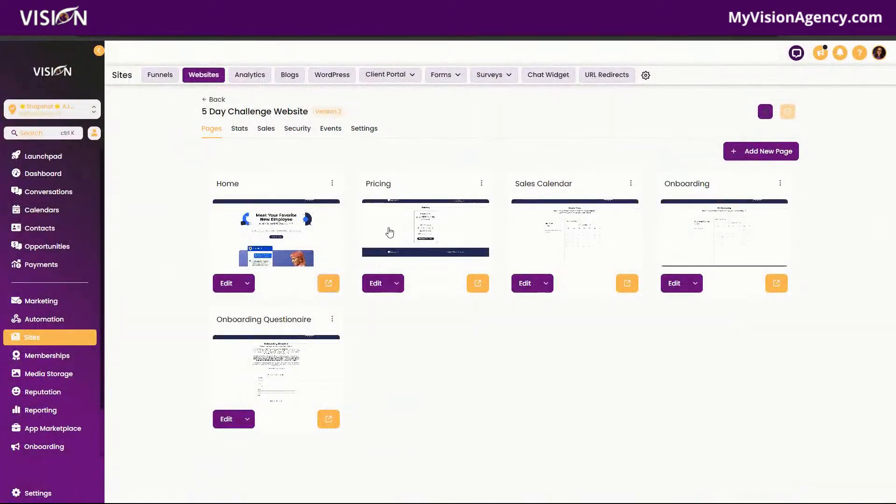
Step: Preview the website's Pricing, Sales Calendar and Onboarding pages one after another
click(477, 283)
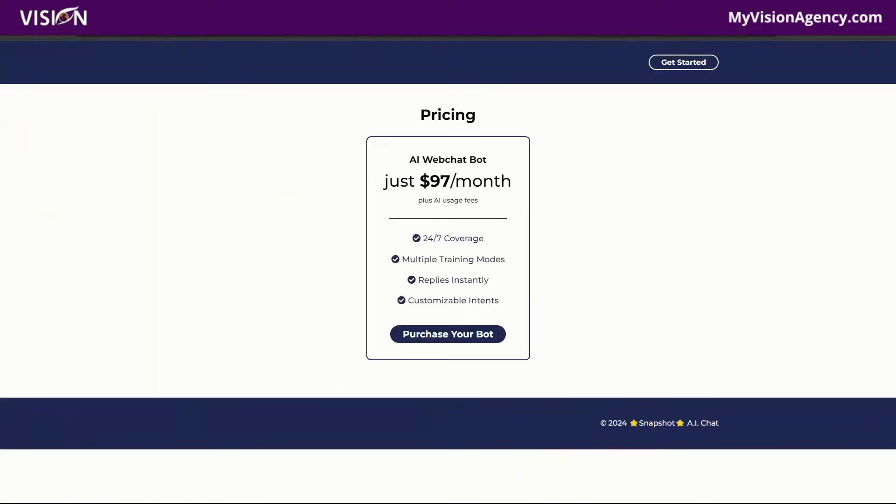
click(430, 9)
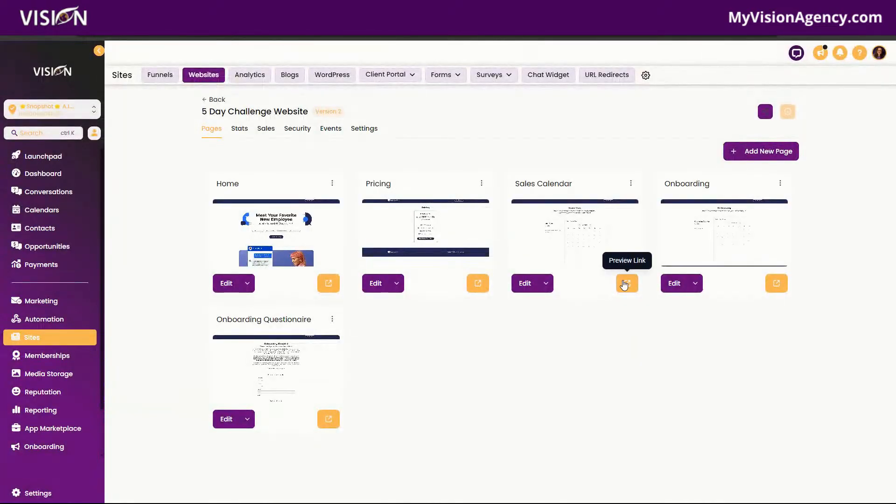
click(624, 285)
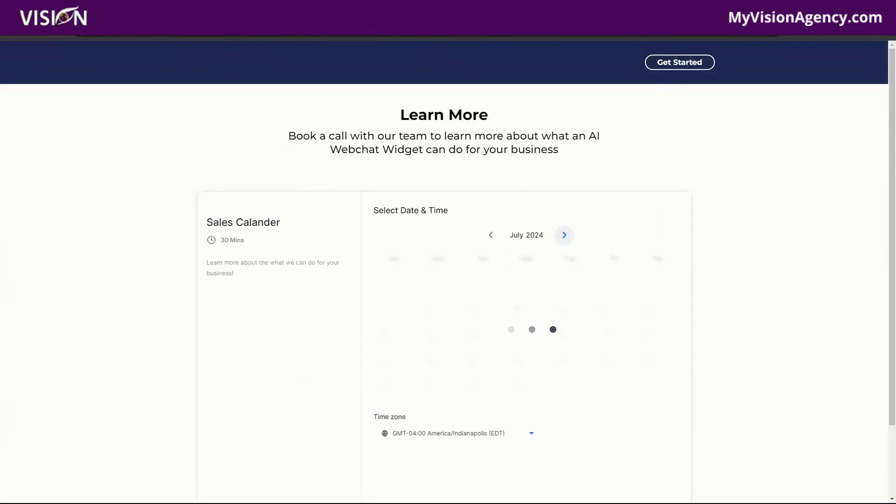
click(429, 9)
click(777, 284)
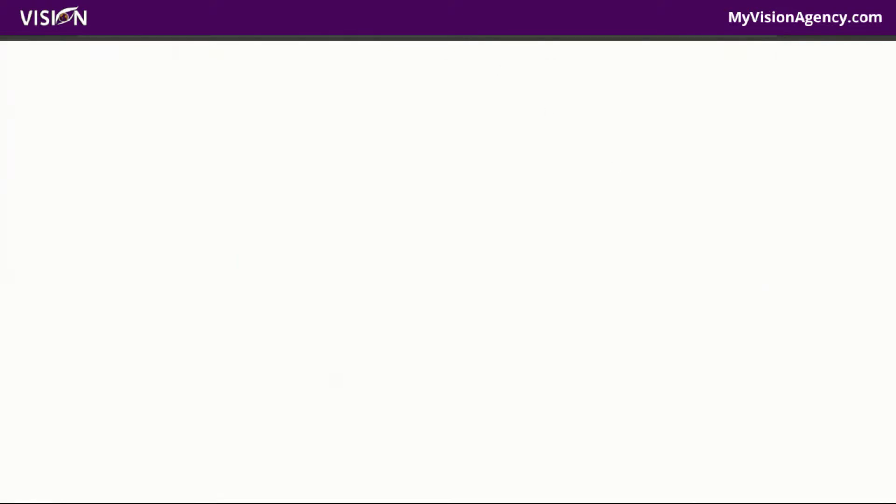
click(430, 9)
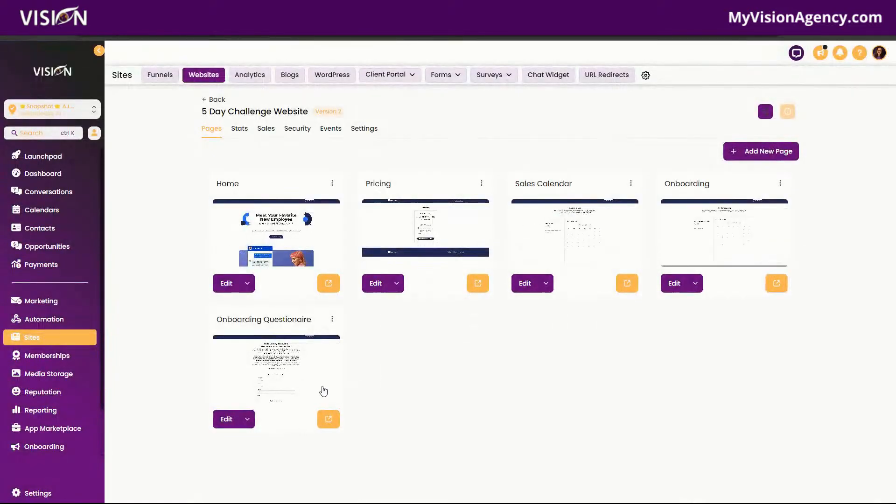
Step: Preview the Onboarding Questionaire page and examine its form fields down to the submission area
click(333, 419)
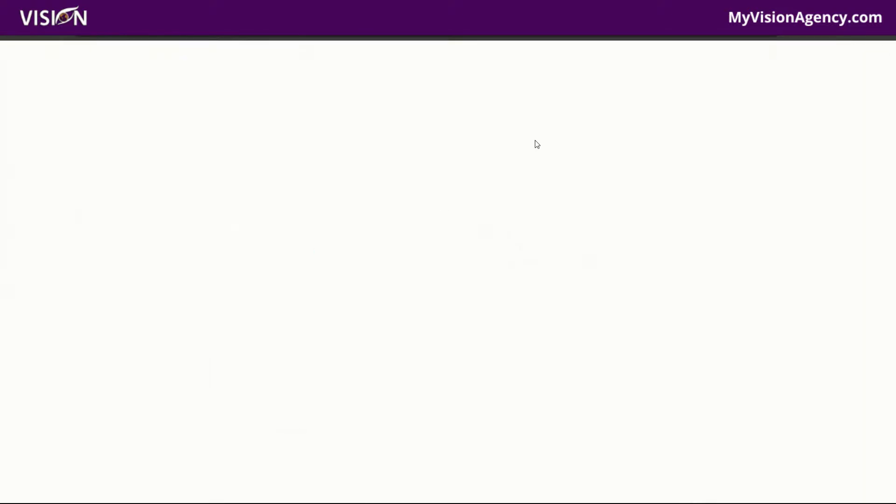
scroll(660, 366, down, 10)
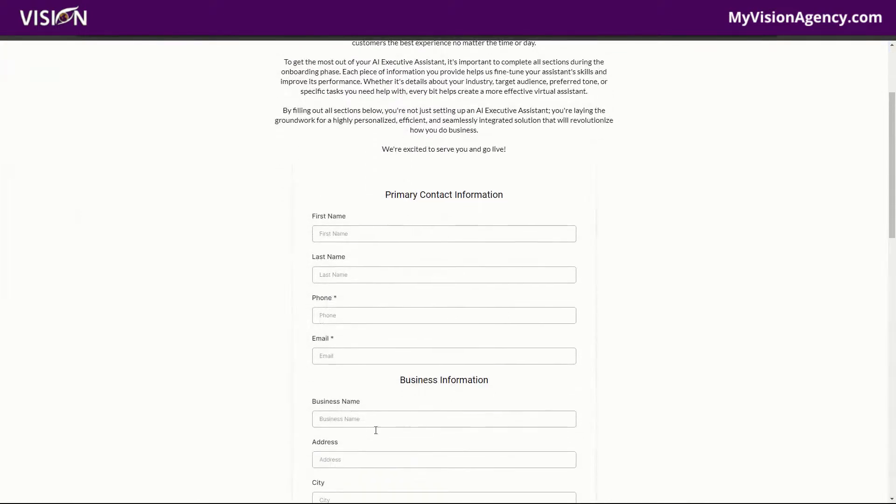
scroll(476, 380, down, 10)
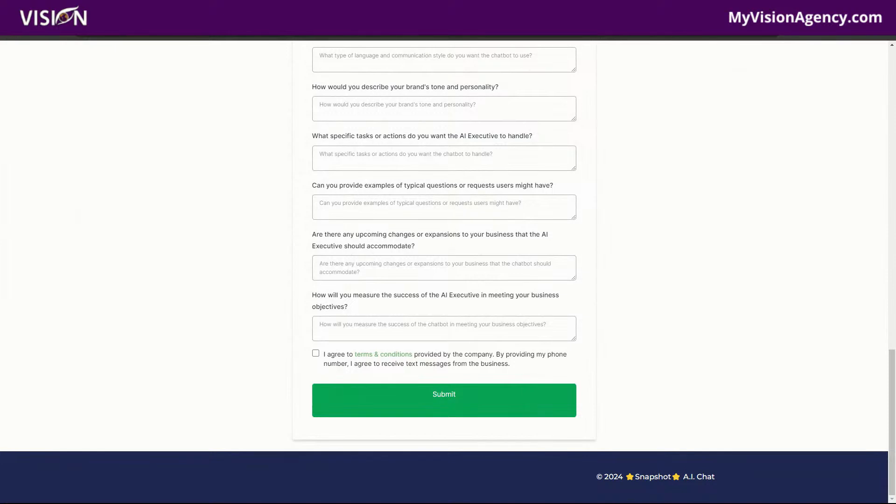
Step: Look over the Free Training and Leads group, the Visionary Starter plan's Conversation AI rebilling, and the coaching program page
click(527, 8)
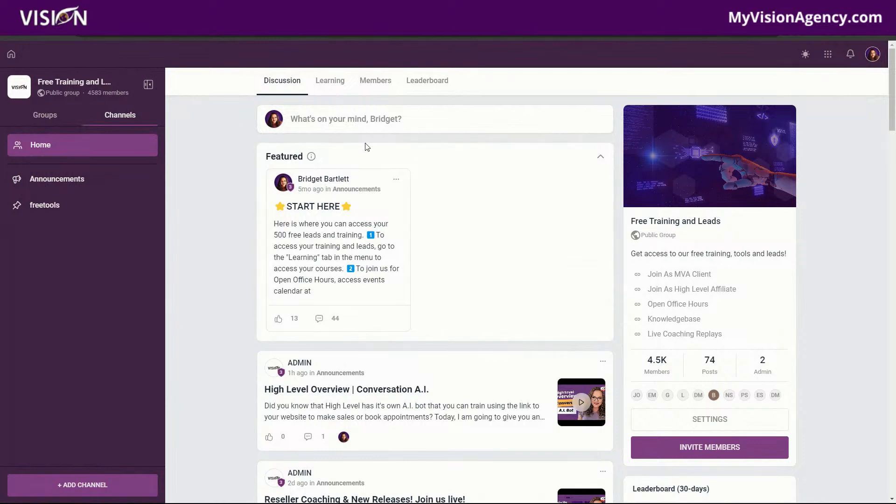
click(275, 9)
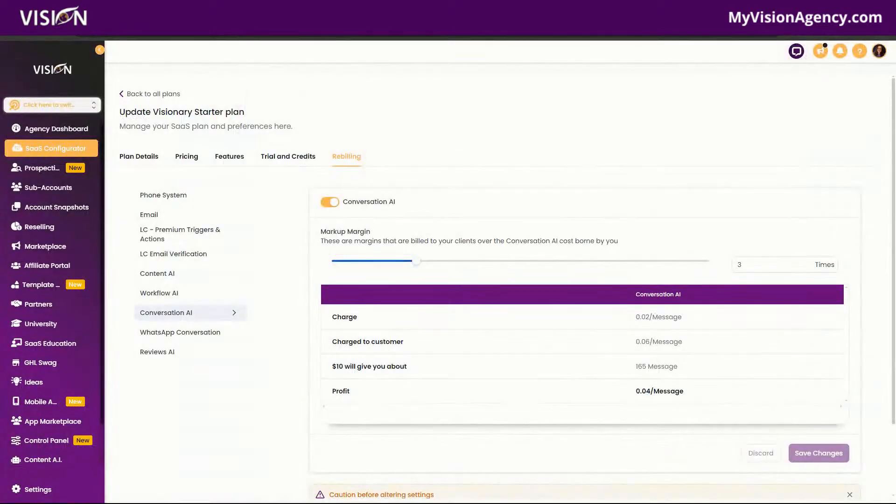
click(700, 9)
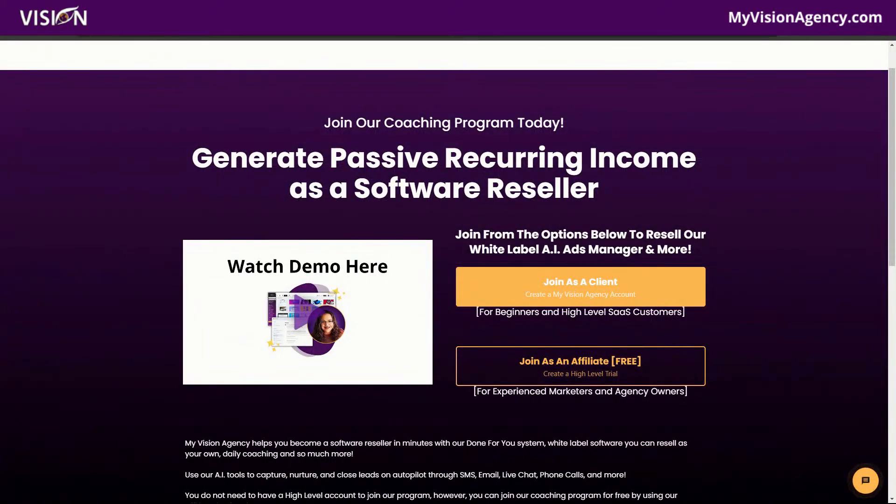
Step: Open the coach's website home page in a new tab and review its program, free course and coaching links
key(ctrl+t)
click(280, 29)
text(br)
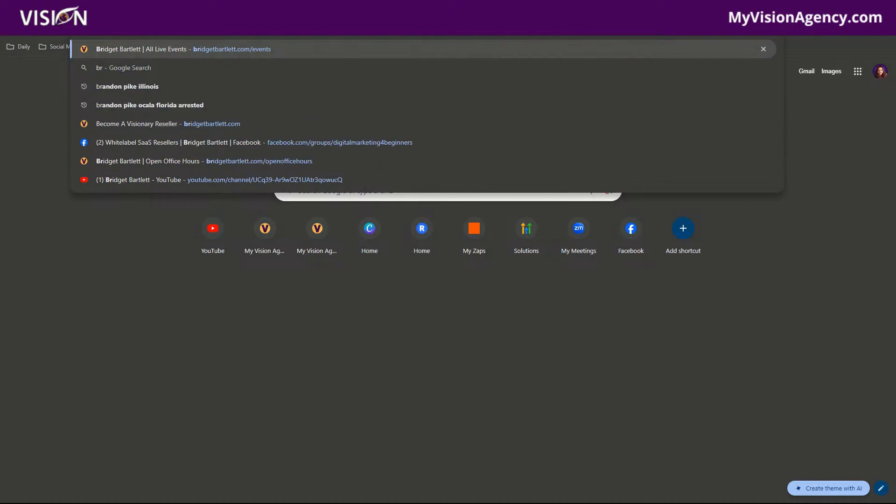
key(Return)
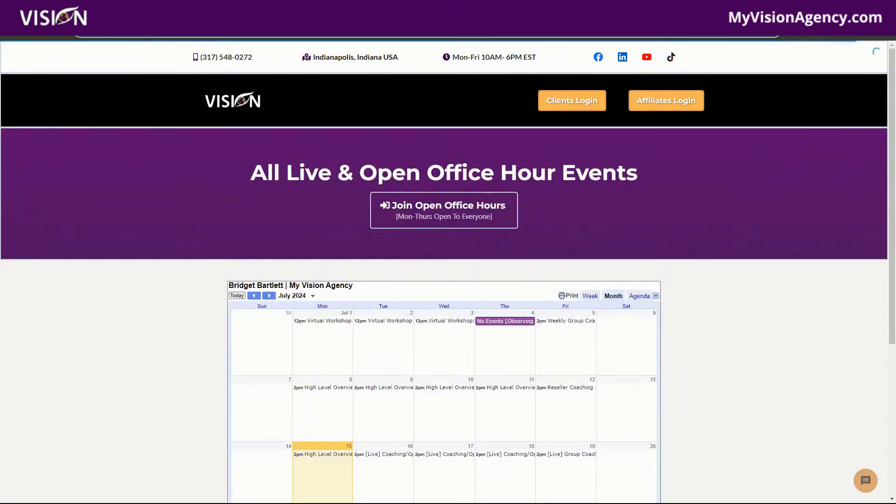
key(BackSpace)
key(Return)
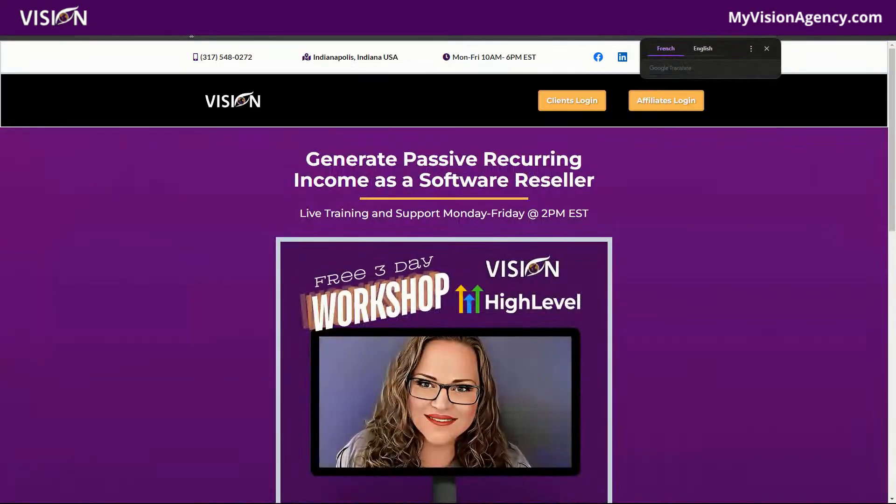
scroll(155, 292, down, 8)
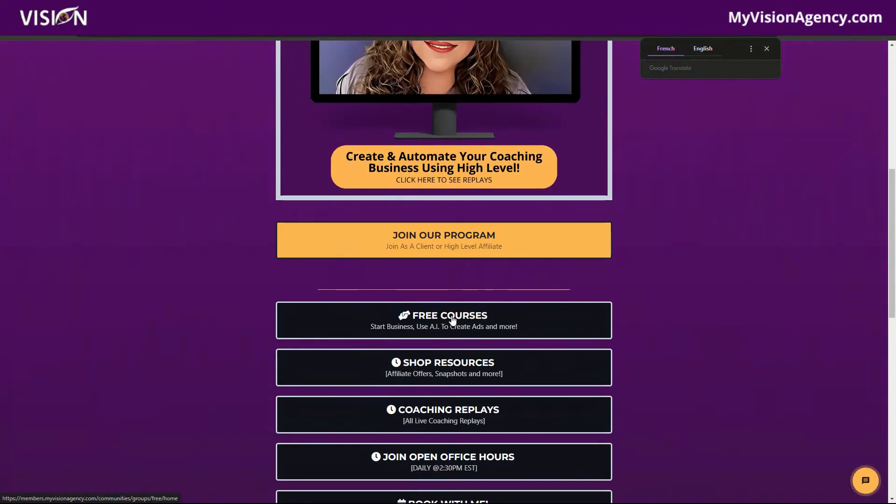
Step: Read the "High Level Overview | Conversation A.I." post in the Free Training and Leads group, and revisit the coaching program page
click(372, 92)
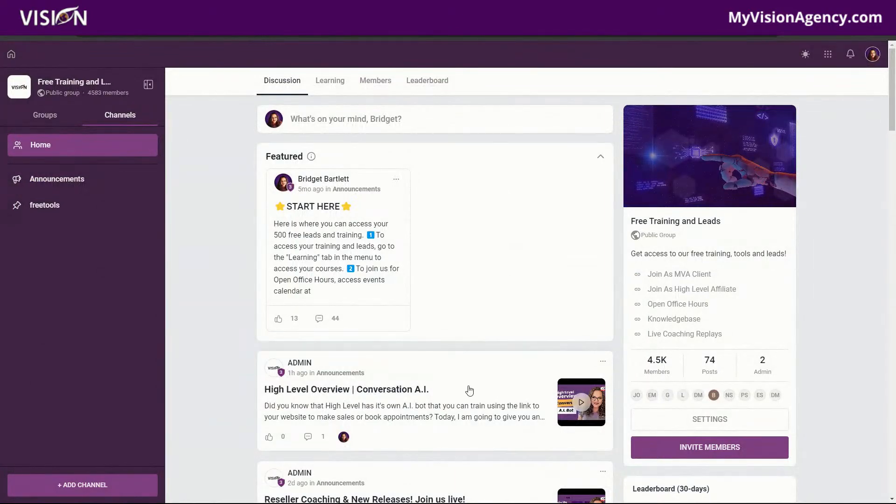
click(405, 409)
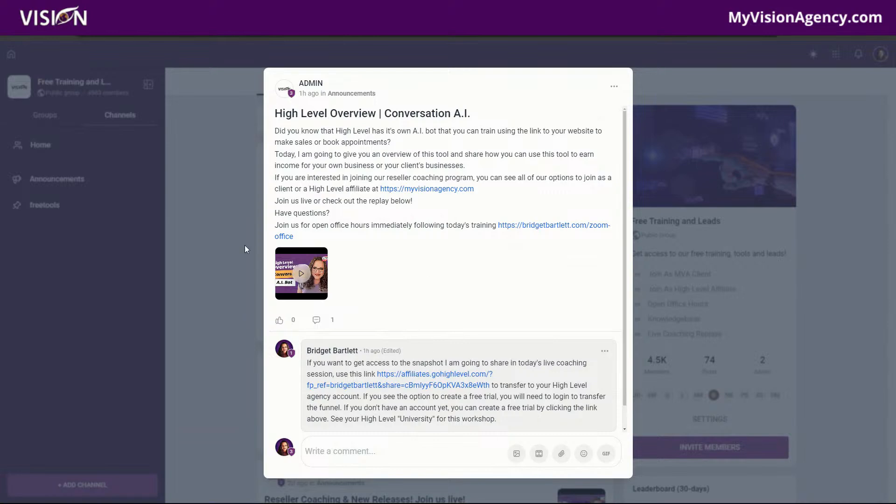
click(218, 257)
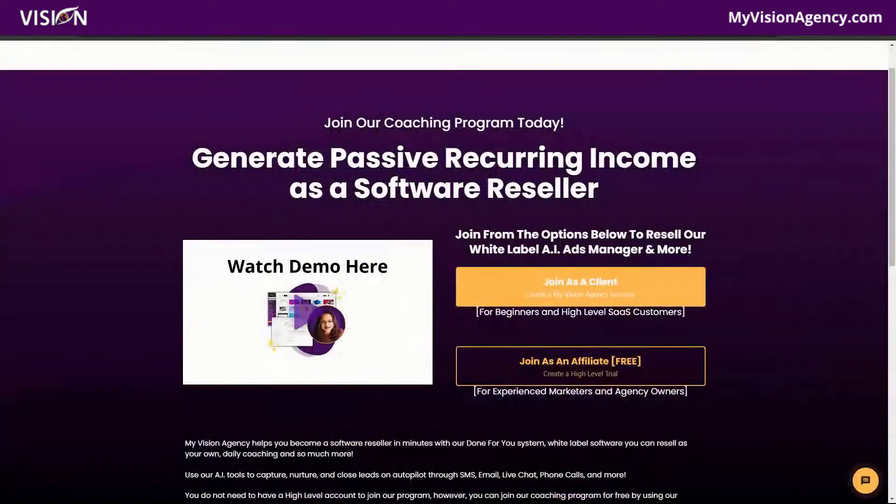
scroll(638, 61, down, 10)
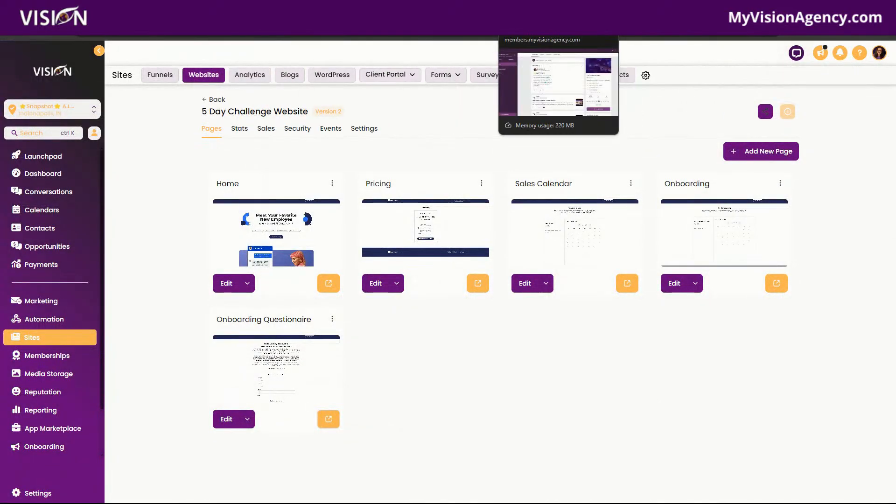
Step: Switch to the Visionary Resellers group and read its "High Level Overview | Conversation A.I." post with the snapshot link comment
click(520, 10)
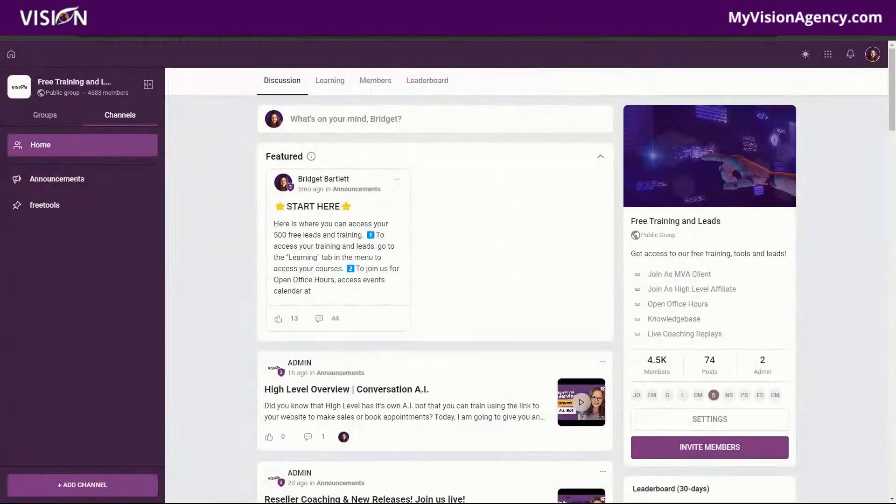
click(44, 115)
click(49, 175)
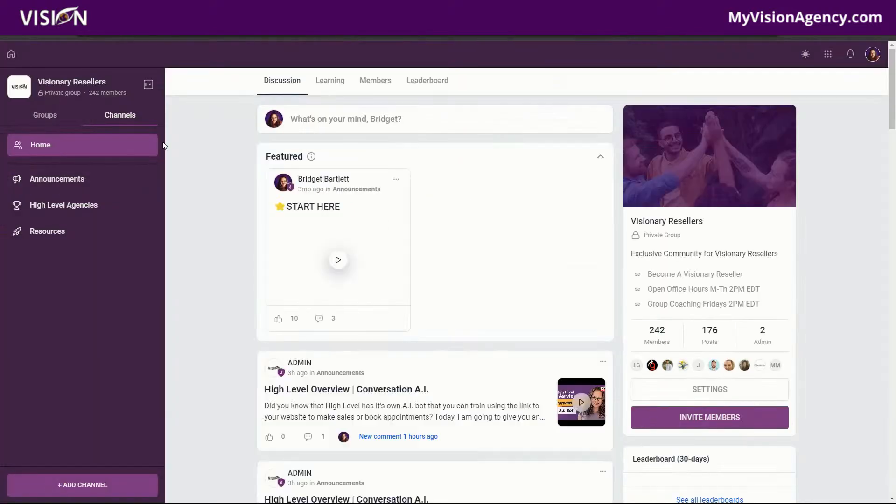
click(443, 397)
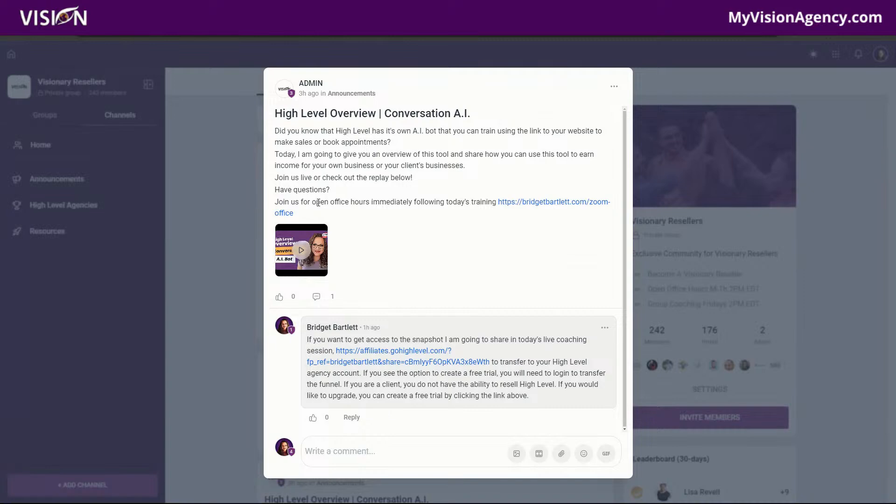
click(233, 172)
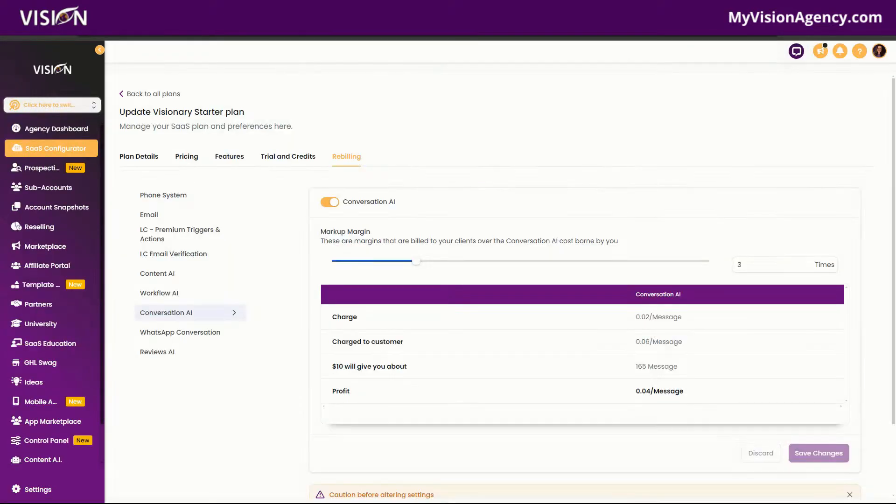
Step: Open the agency's University course library and look over The Course Creator's Playbook and The 5 Day AI Challenge
click(49, 324)
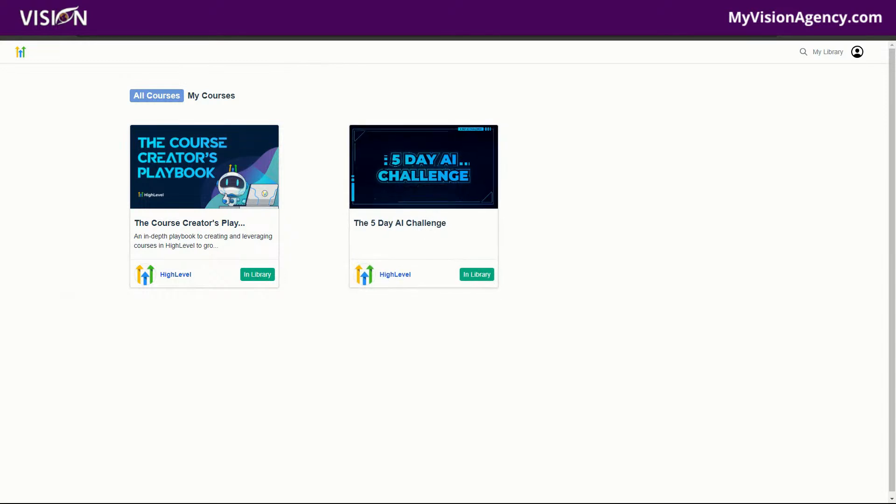
key(alt+Tab)
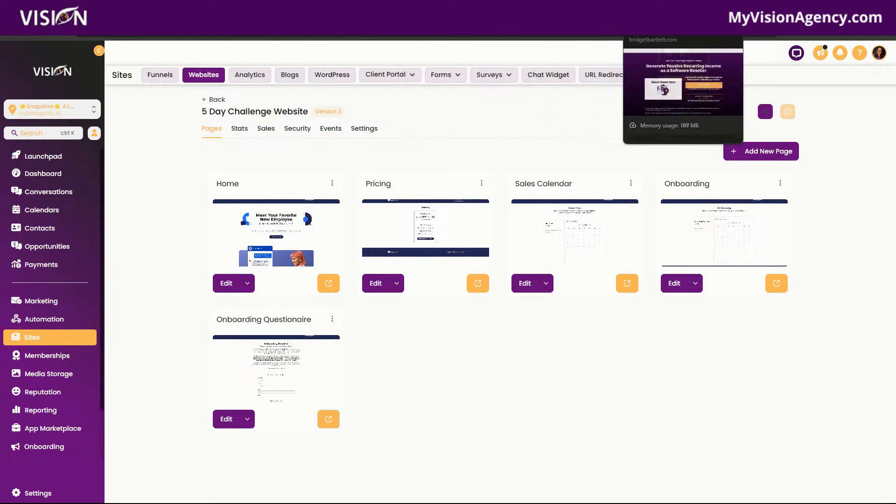
click(128, 8)
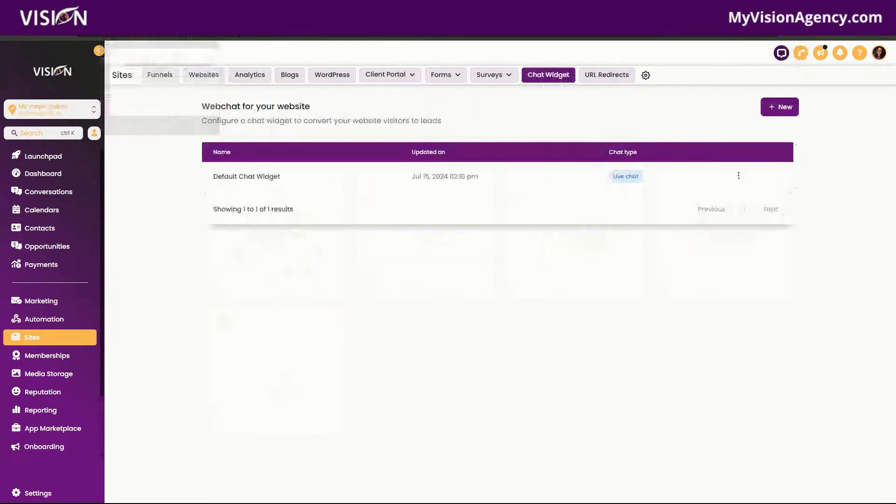
click(210, 9)
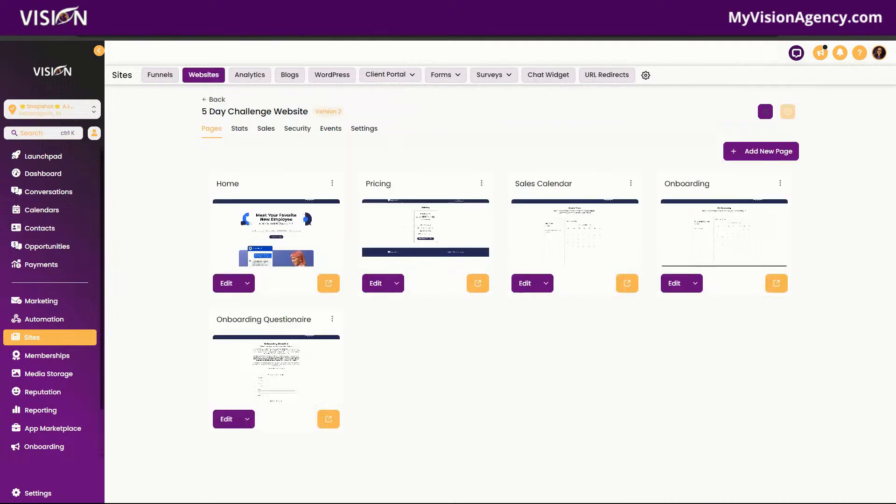
click(289, 9)
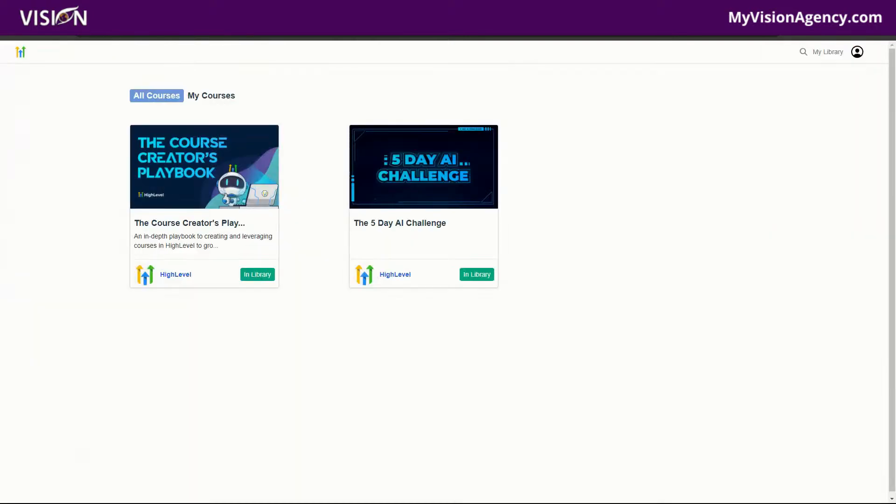
Step: Return to the coach's website home page and review the free workshop banner, Join Our Program and resource links
click(369, 8)
scroll(719, 303, up, 7)
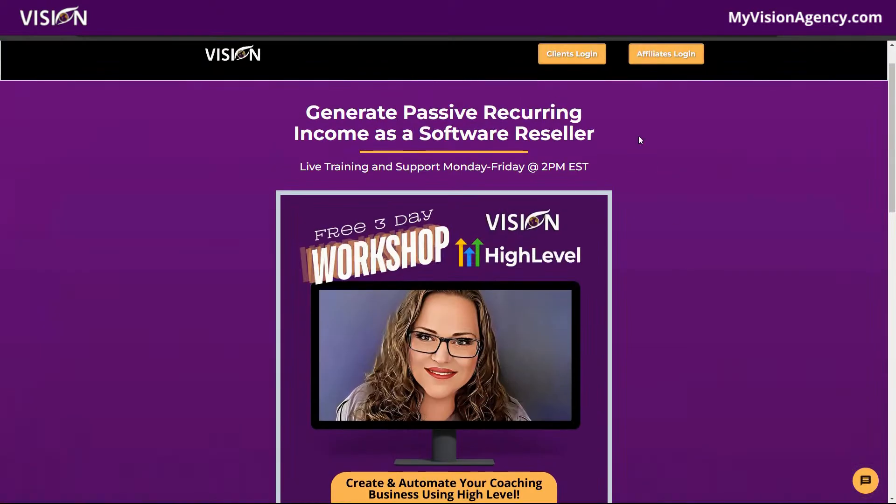
scroll(637, 343, down, 7)
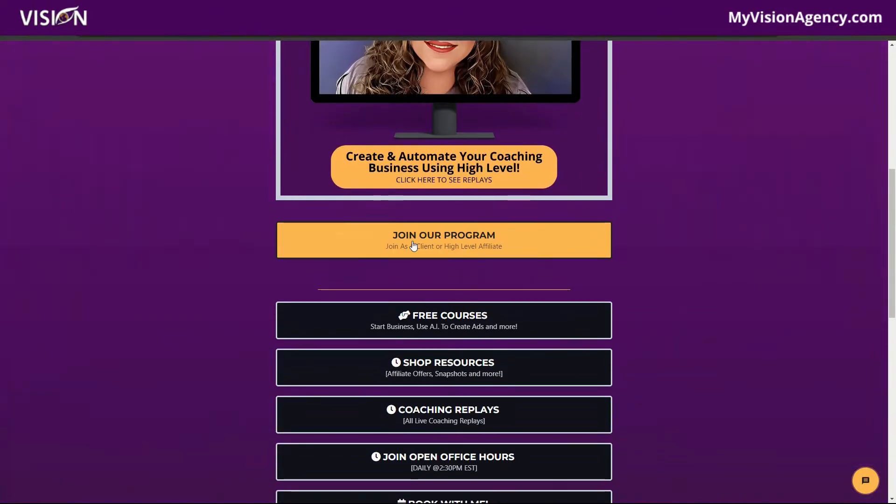